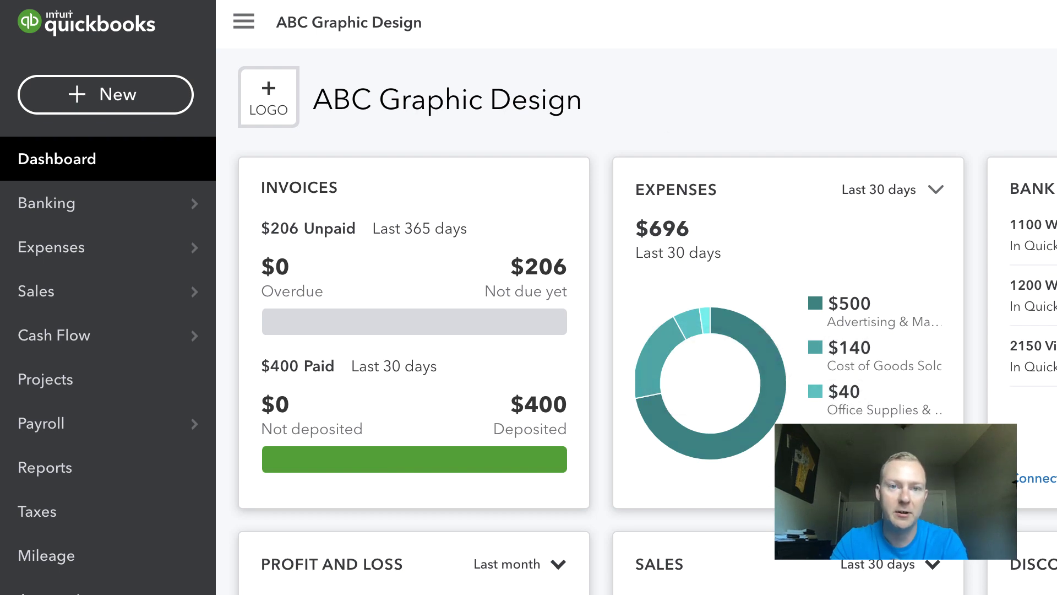
- Zoom the page out and open the Chart of Accounts from the Accounting menu
key("ctrl+minus")
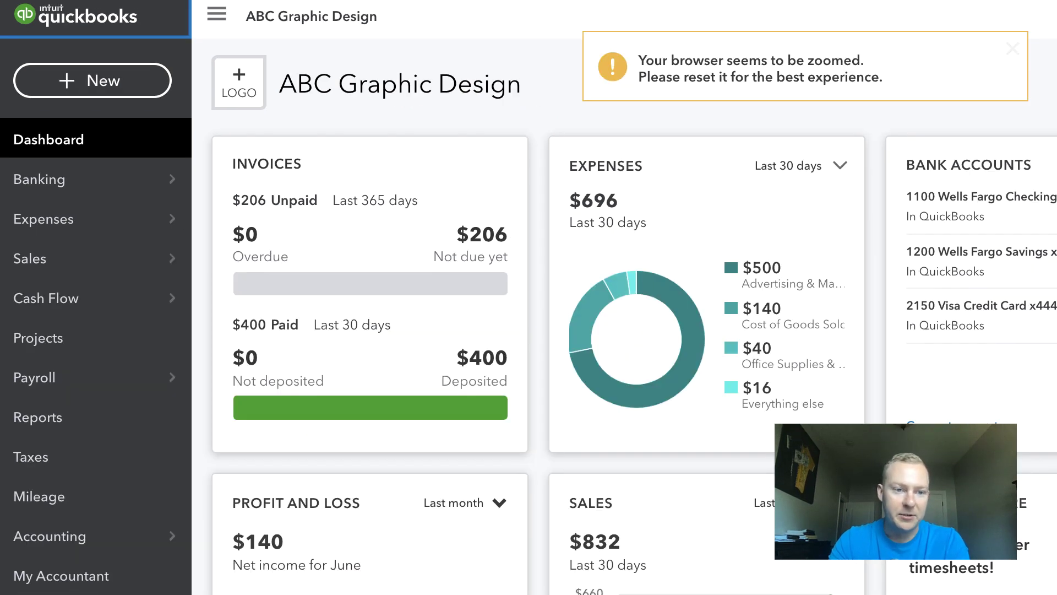
mouse_move(106, 538)
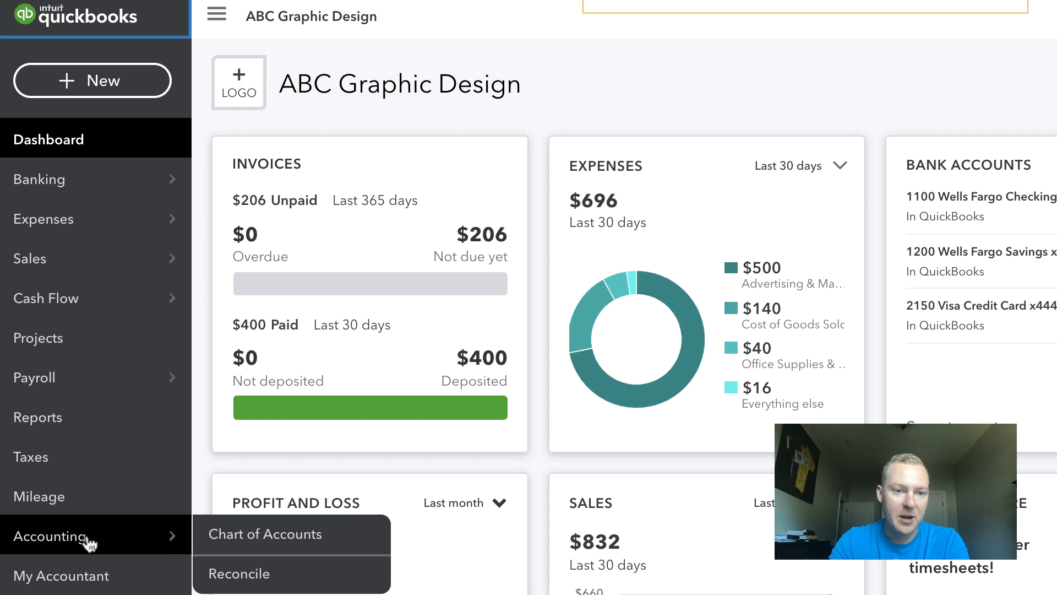
left_click(289, 549)
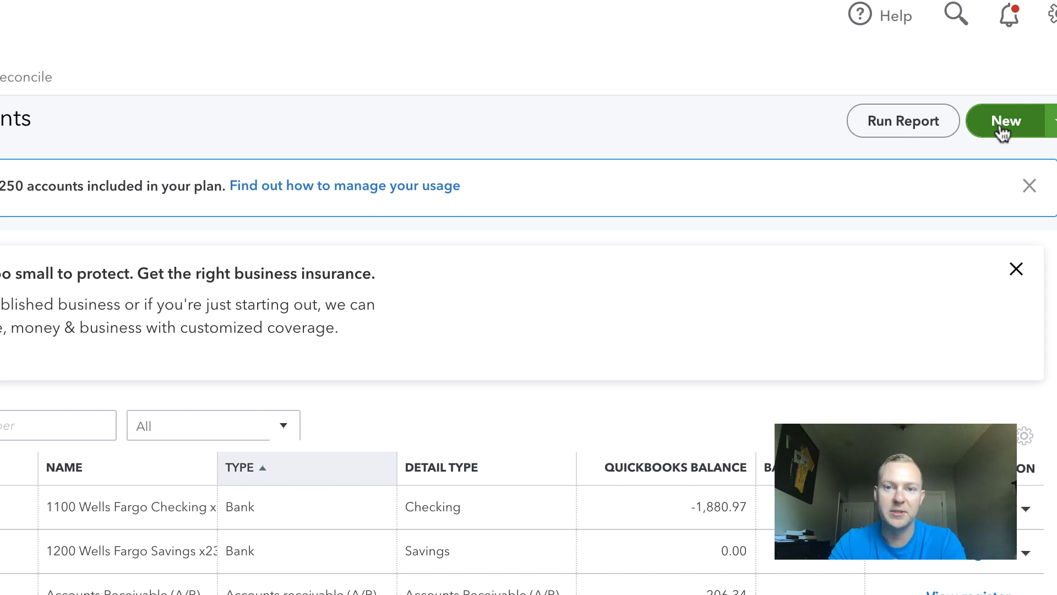
- Start a new account and scroll the account type list toward Long Term Liabilities
left_click(1001, 123)
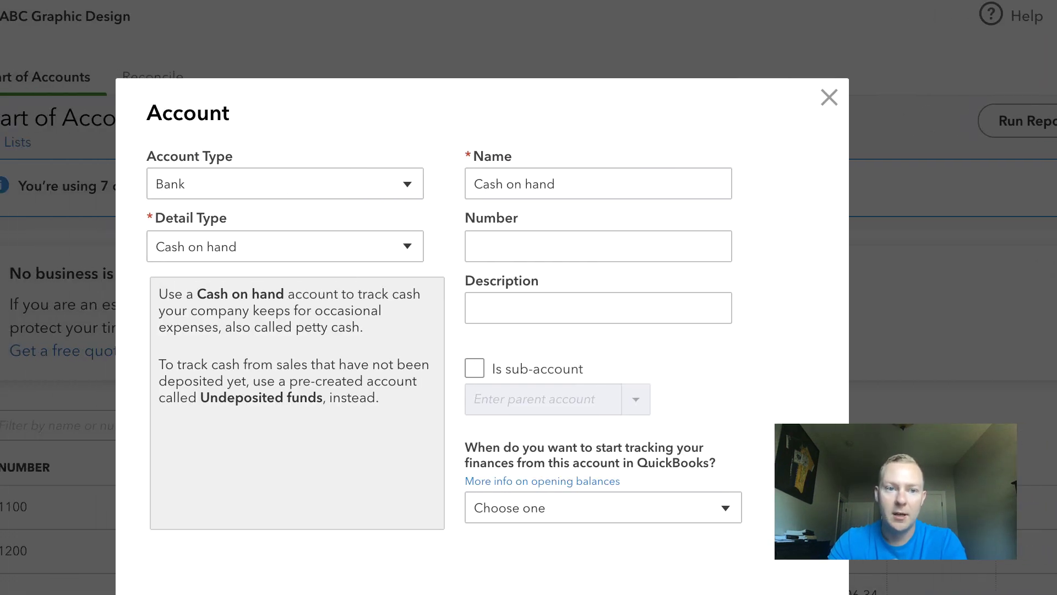
left_click(406, 196)
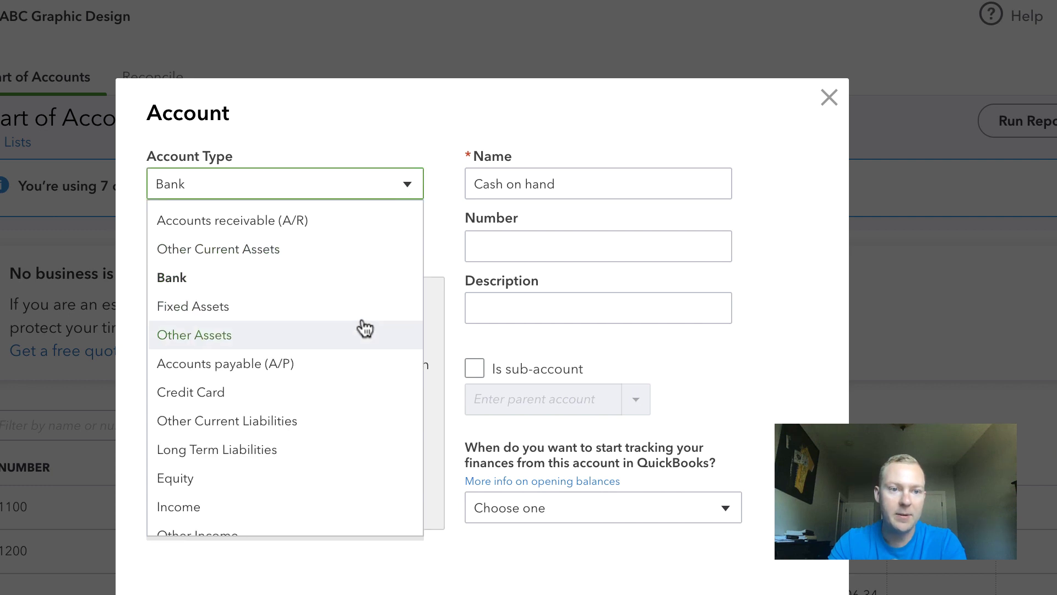
scroll(325, 417, "down", 1)
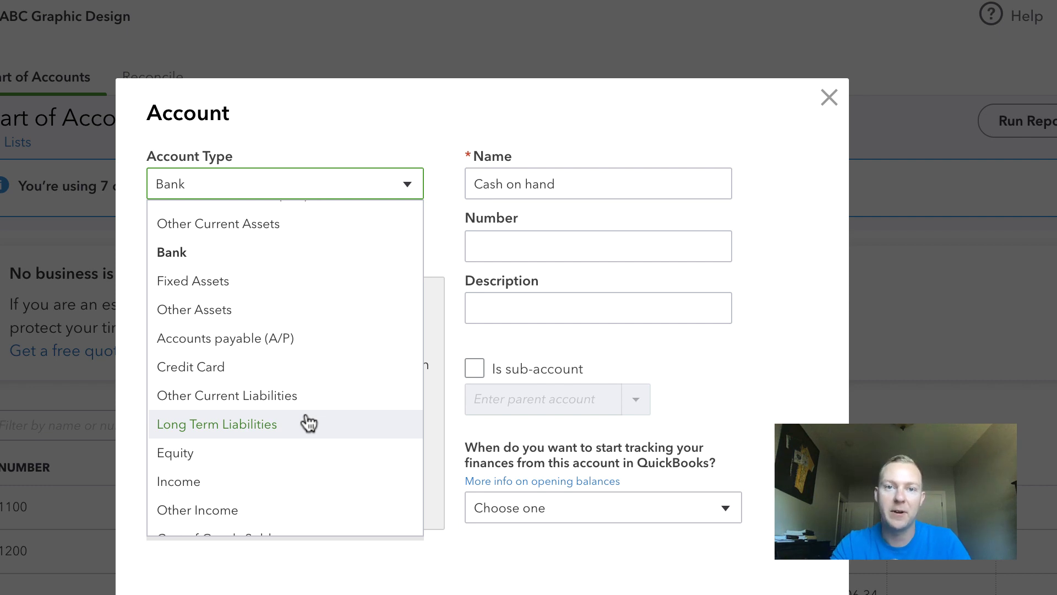
- Choose Long Term Liabilities, name the account 'PPP Loan', save it and find it in the list
left_click(304, 424)
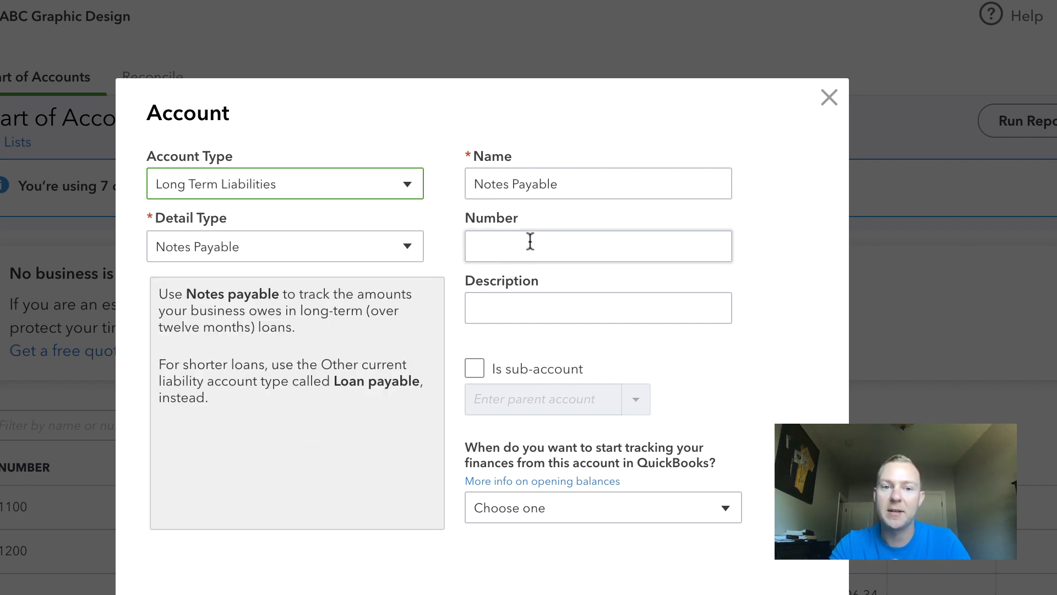
left_click(590, 188)
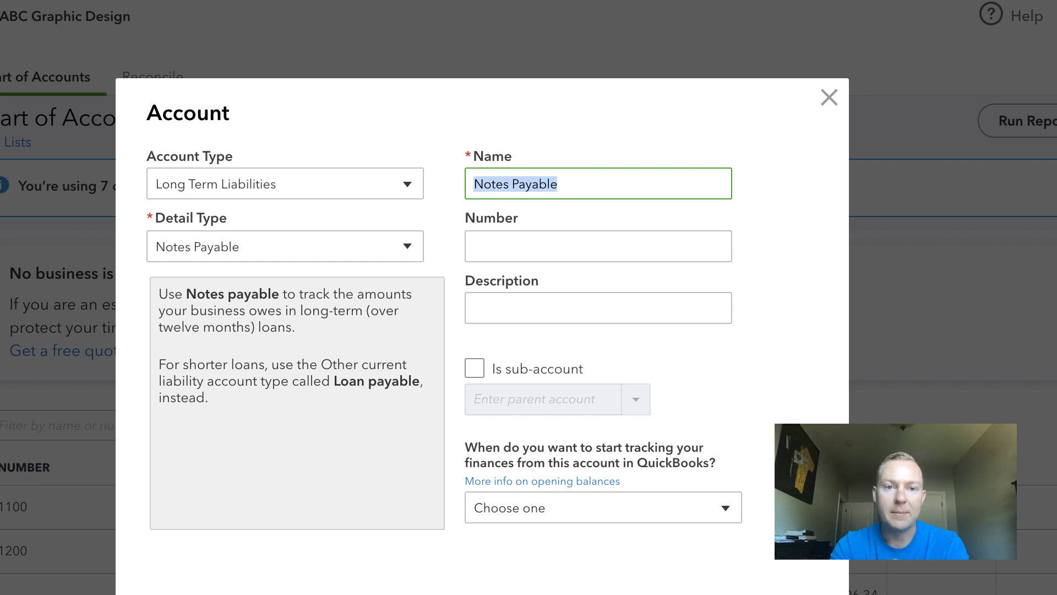
type("PPP Lo")
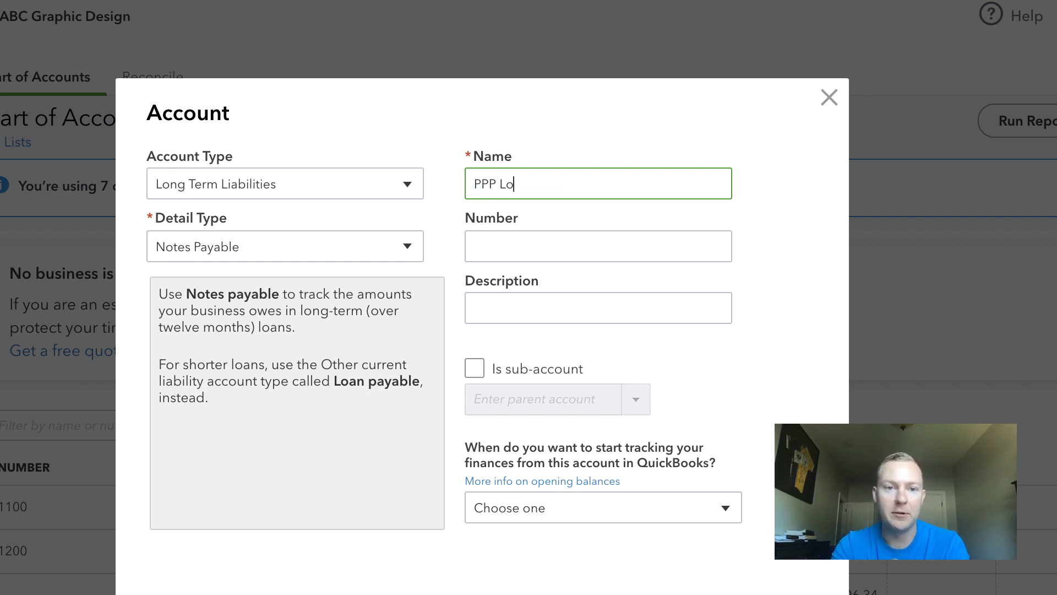
type("an")
scroll(542, 369, "down", 3)
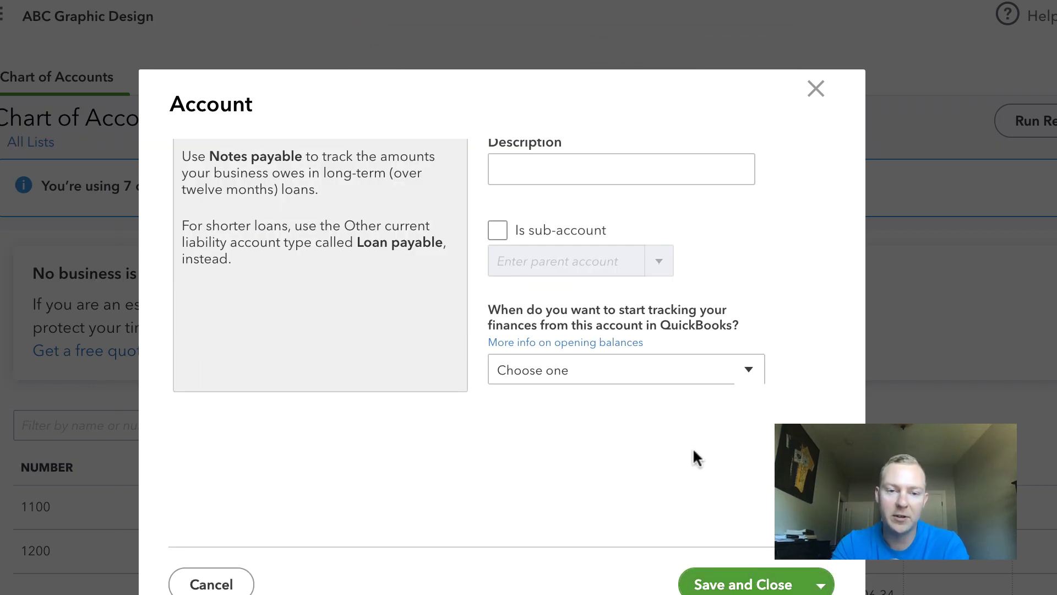
scroll(590, 347, "up", 3)
scroll(551, 237, "down", 3)
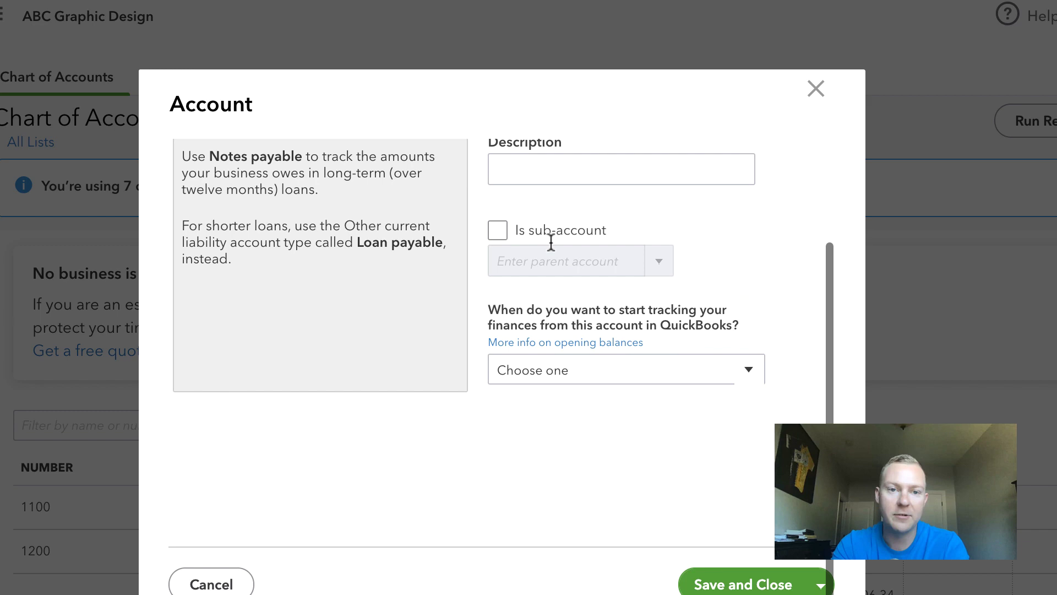
left_click(752, 580)
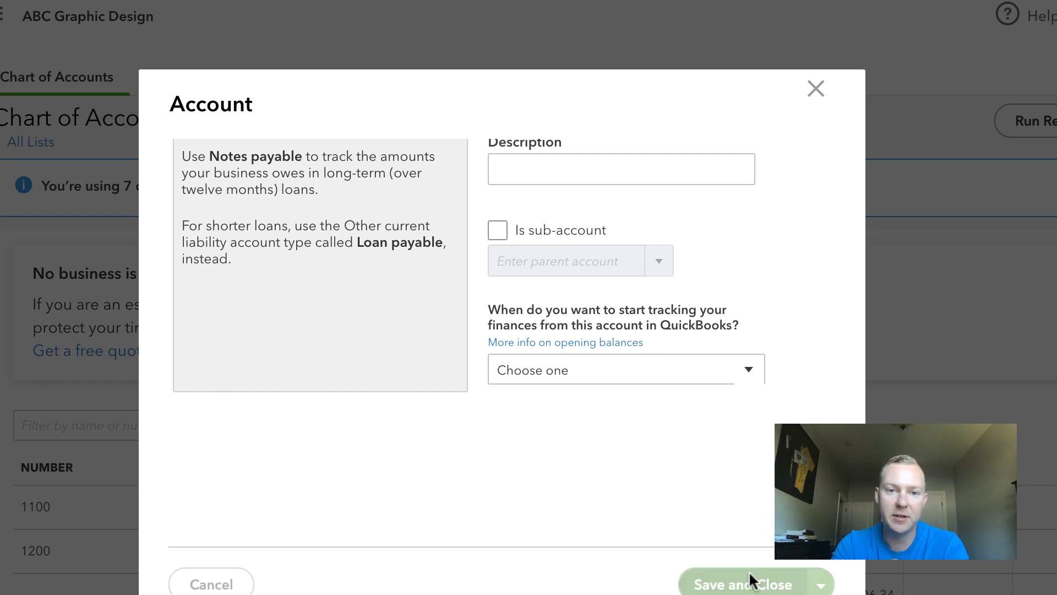
scroll(797, 347, "down", 10)
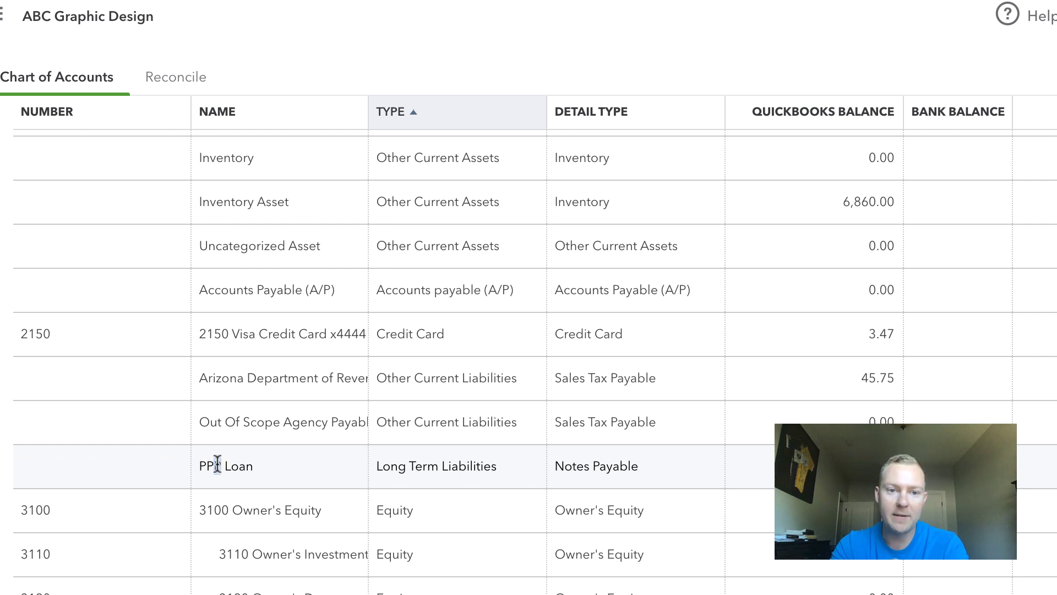
left_click_drag(215, 466, 744, 460)
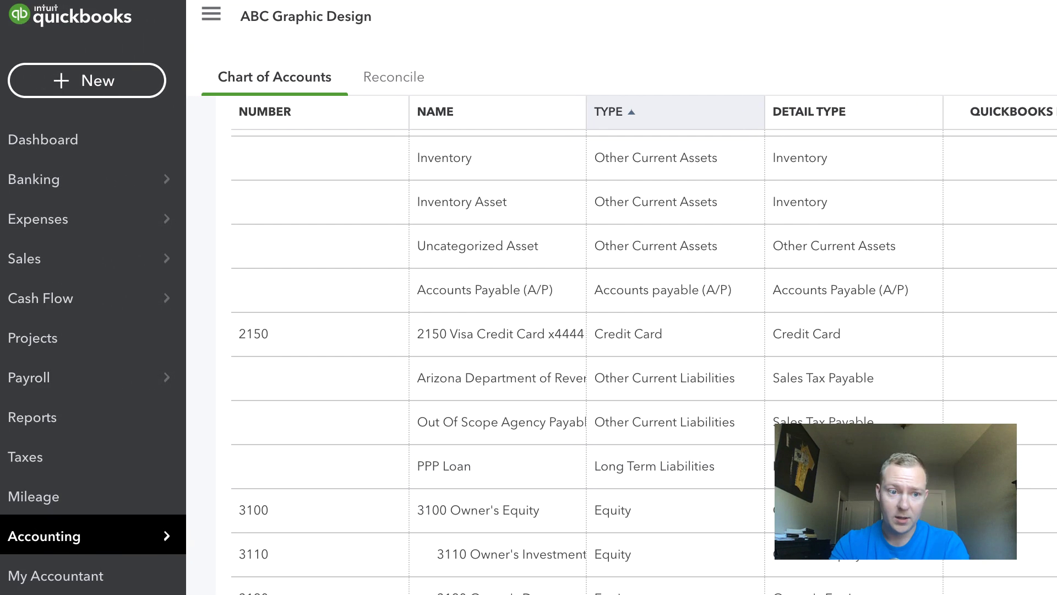
- Start a new bank deposit with Chase as the payer on the first line
left_click(83, 89)
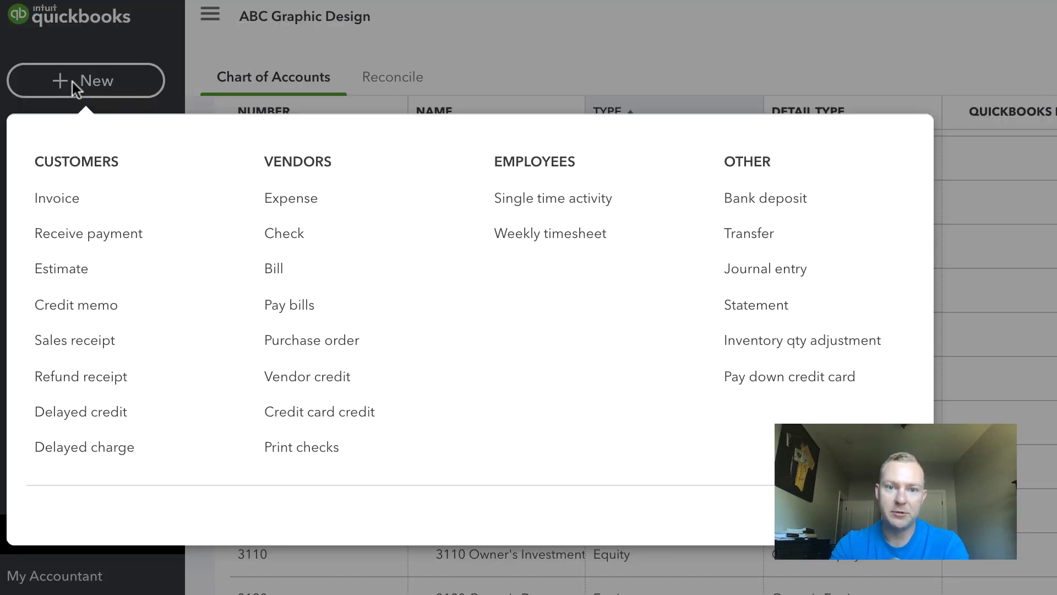
left_click(765, 212)
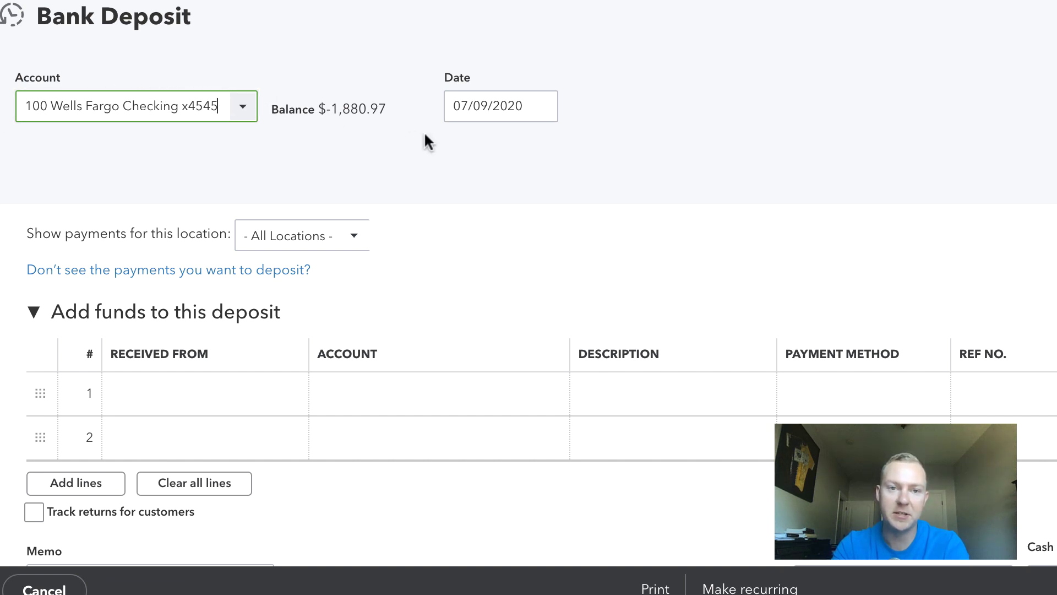
scroll(515, 181, "down", 2)
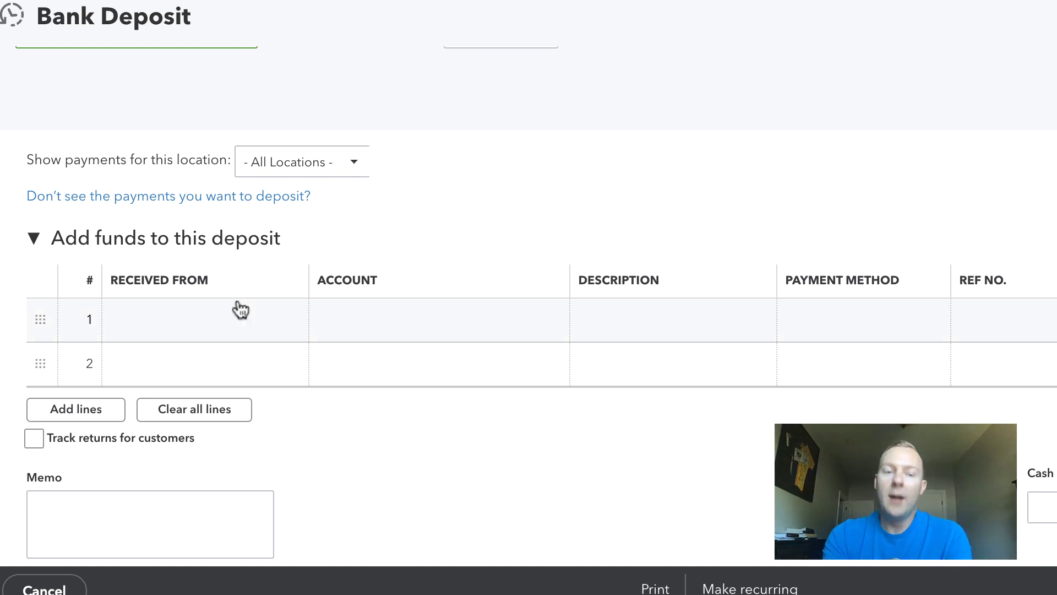
left_click(216, 318)
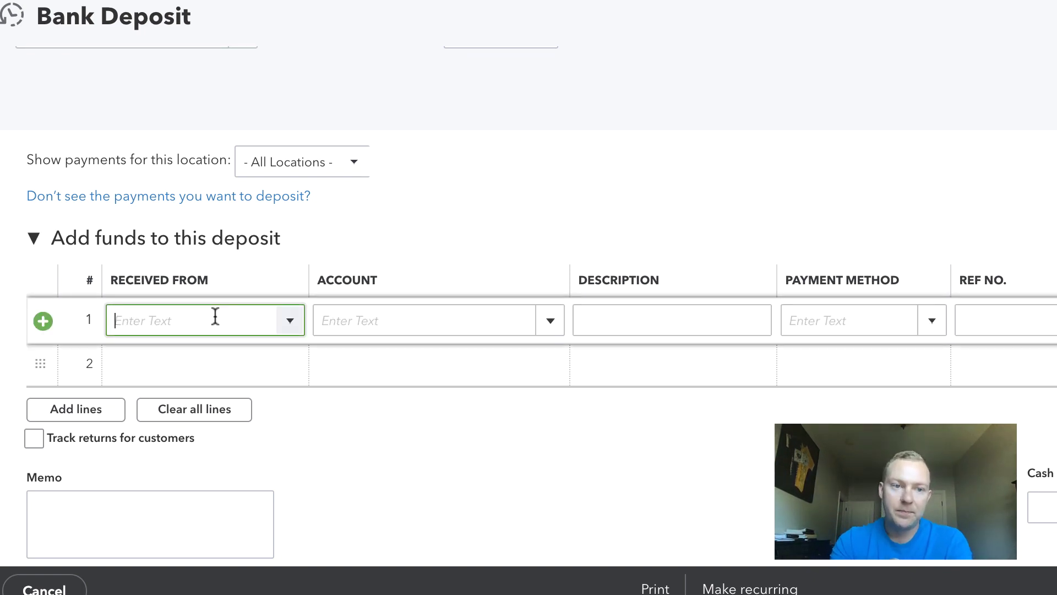
type("Chase")
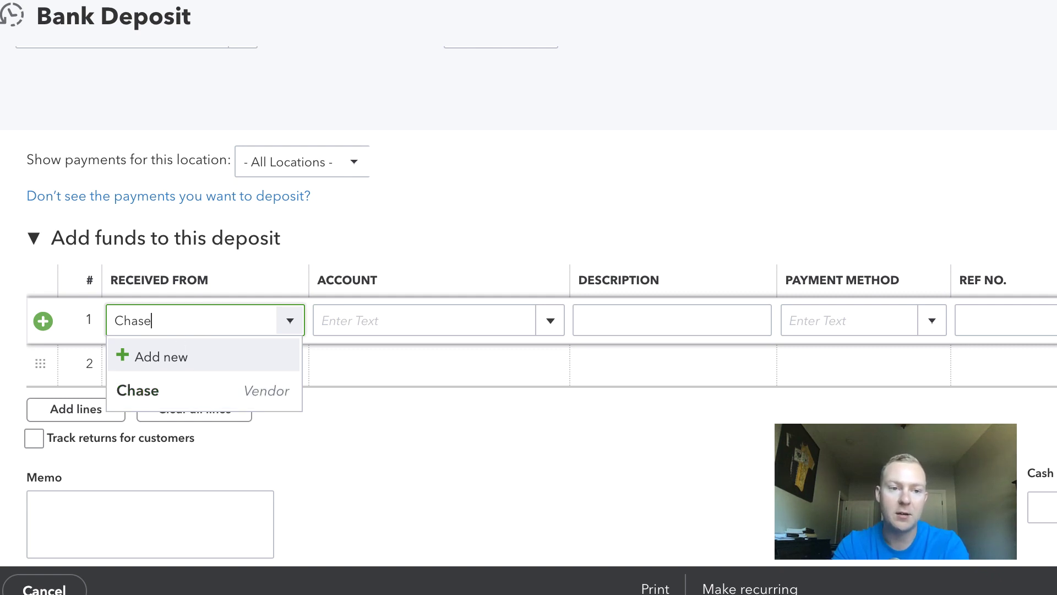
key("Tab")
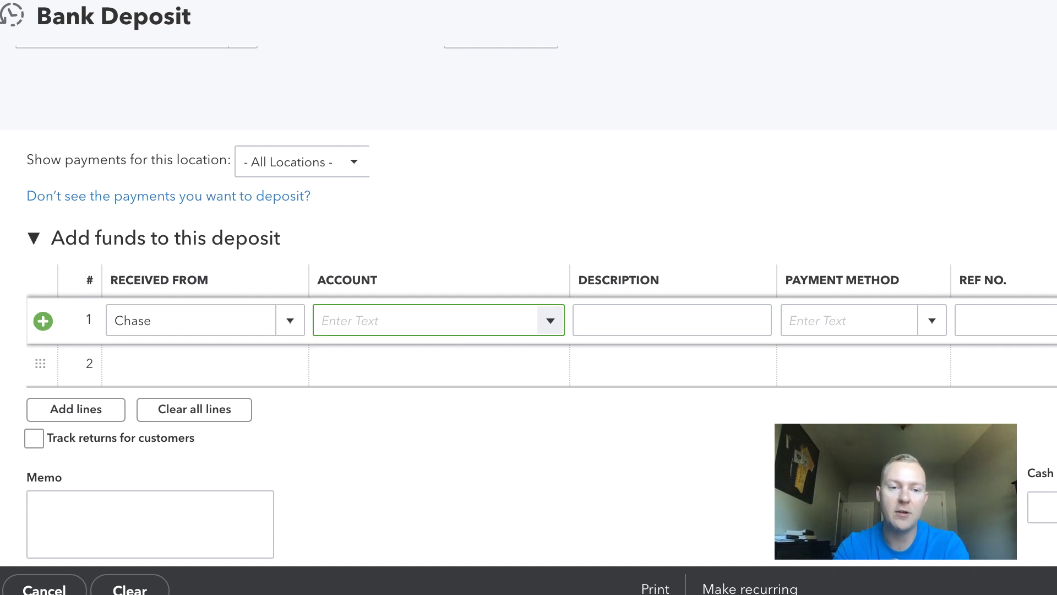
- Post the line to PPP Loan, described 'PPP loan proceeds', for 25000, and save
type("PPP Loan")
left_click(451, 389)
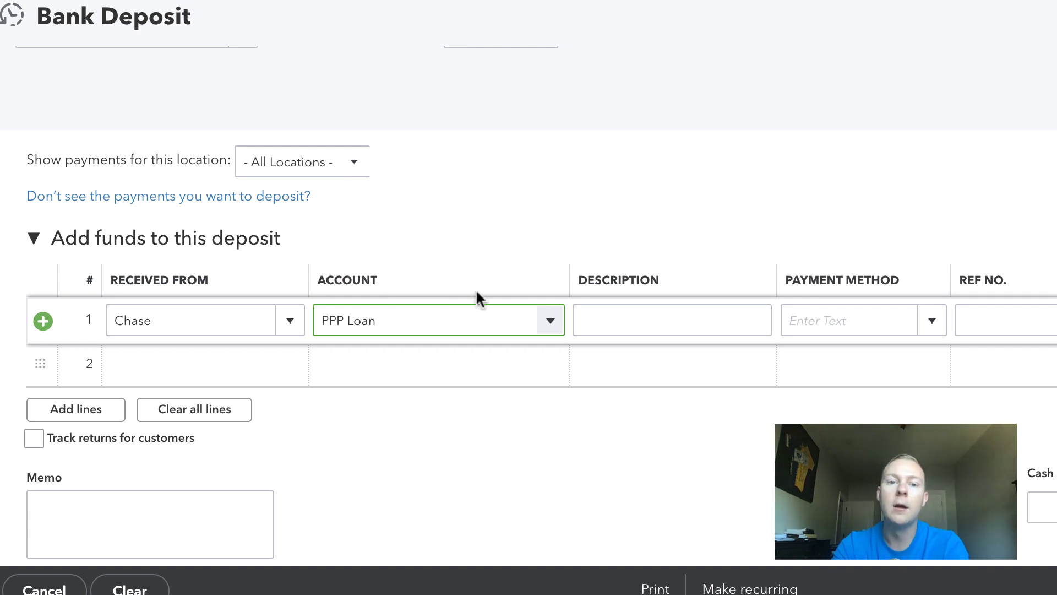
key("Tab")
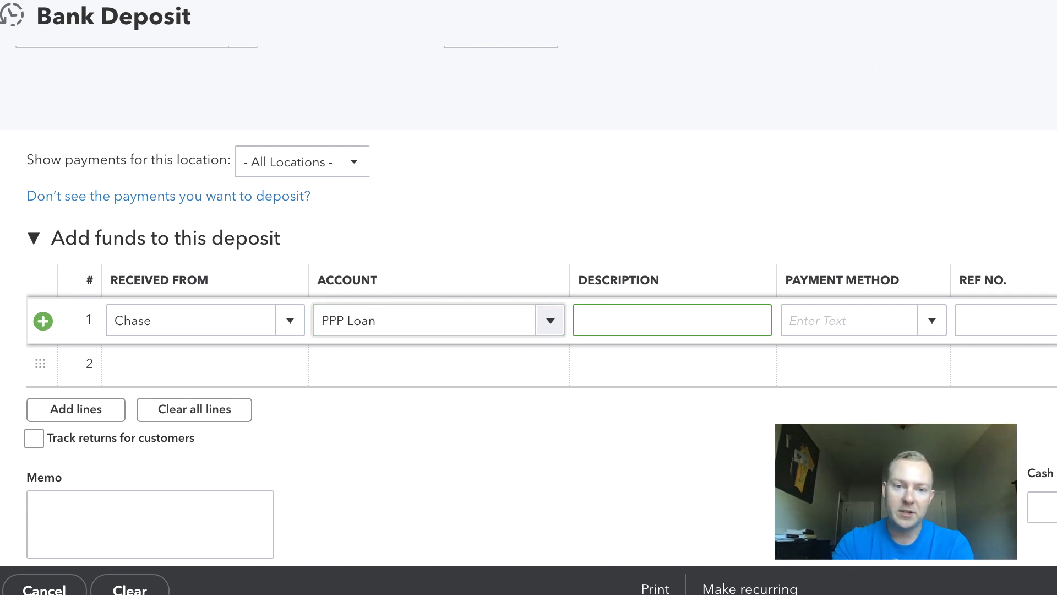
type("PPP loan procee")
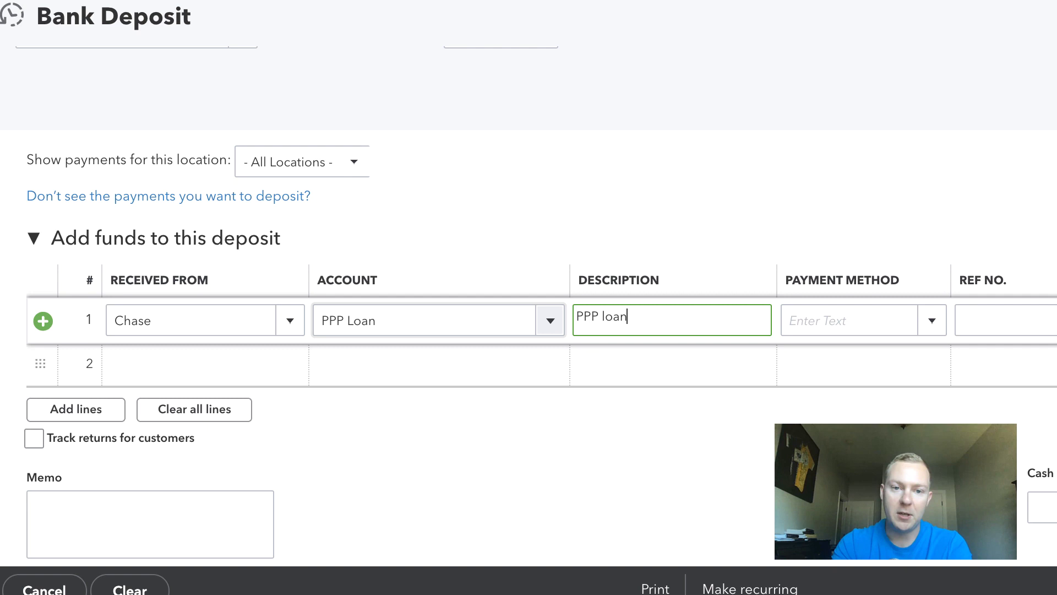
type("ds")
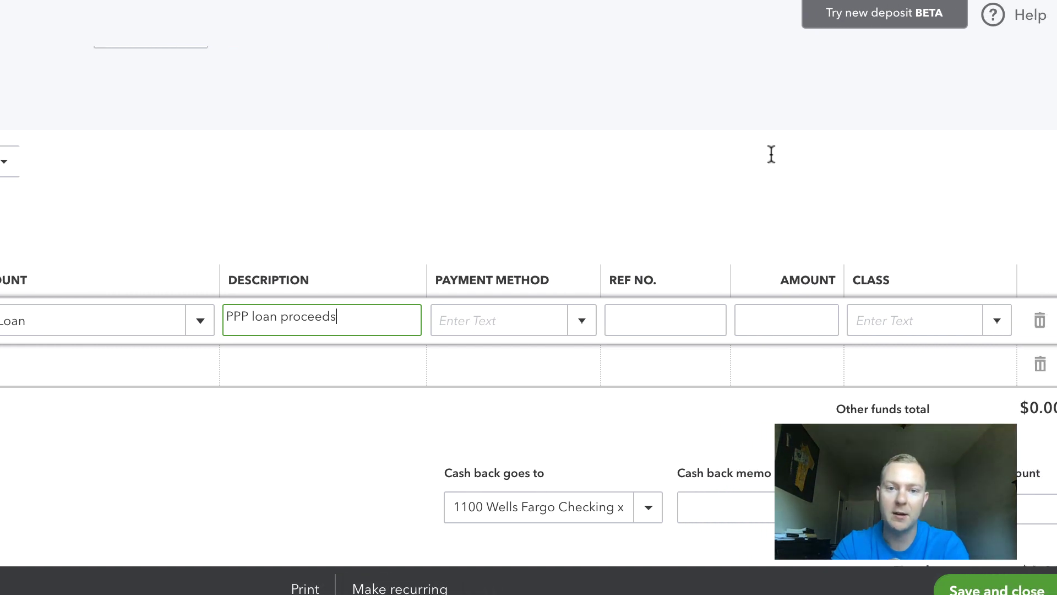
left_click(780, 312)
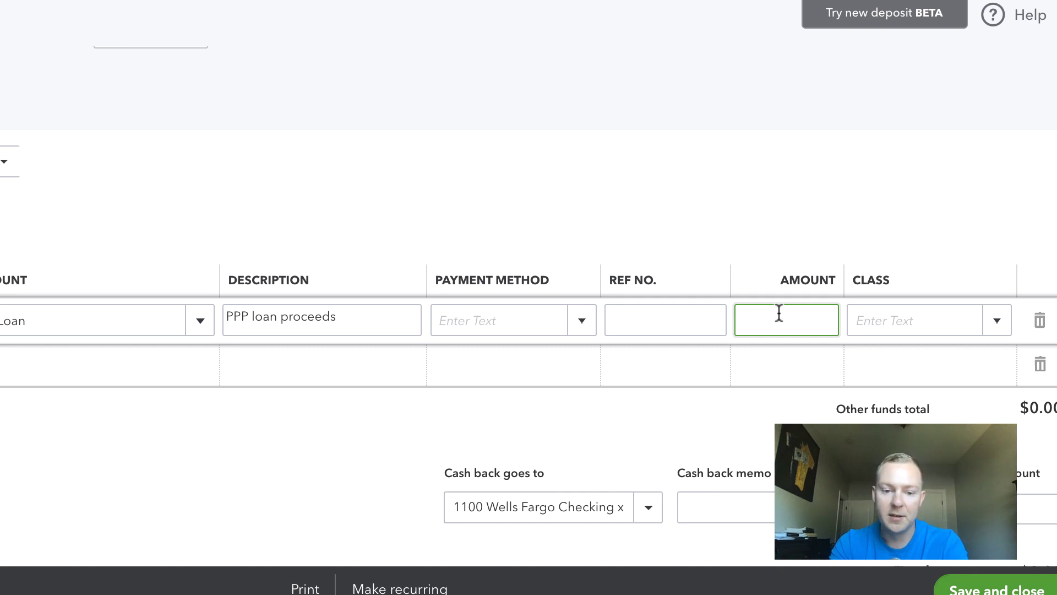
type("2500")
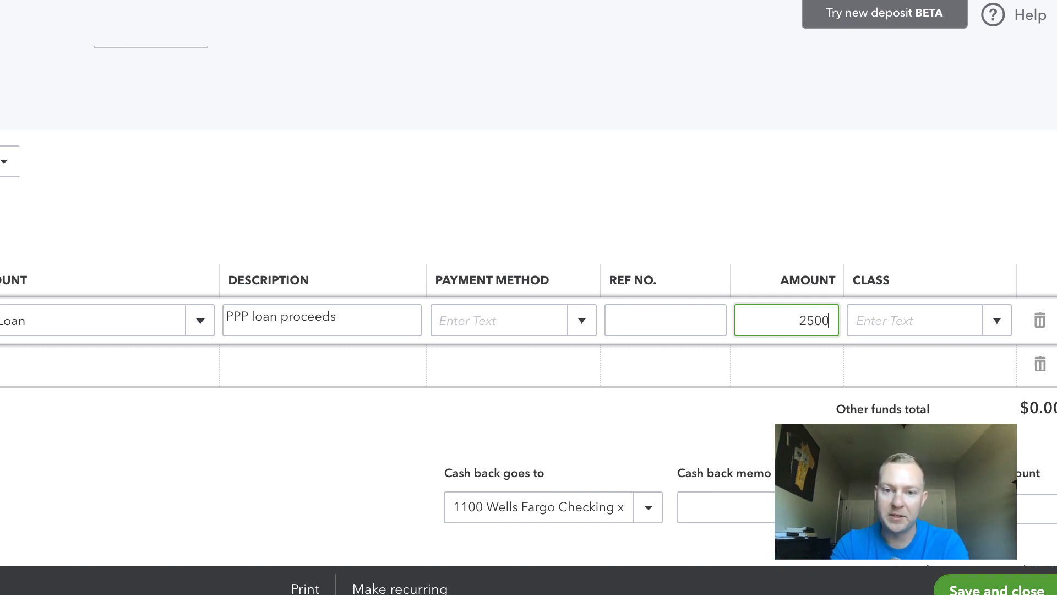
type("0")
key("Tab")
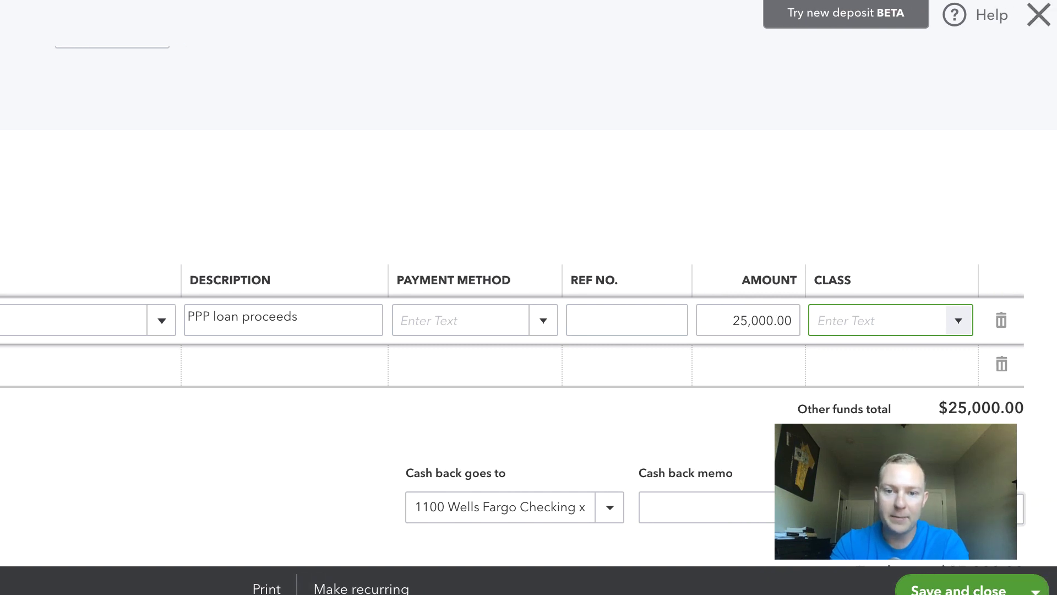
left_click(969, 585)
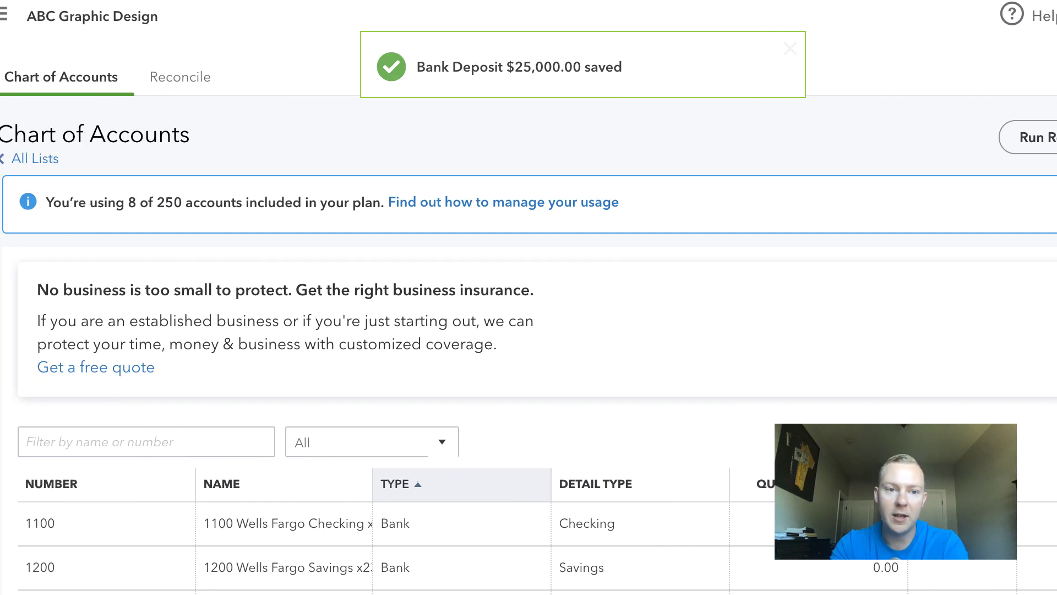
- Check the chart: Wells Fargo Checking at 23,119.03 and PPP Loan at 25,000.00
scroll(529, 341, "down", 4)
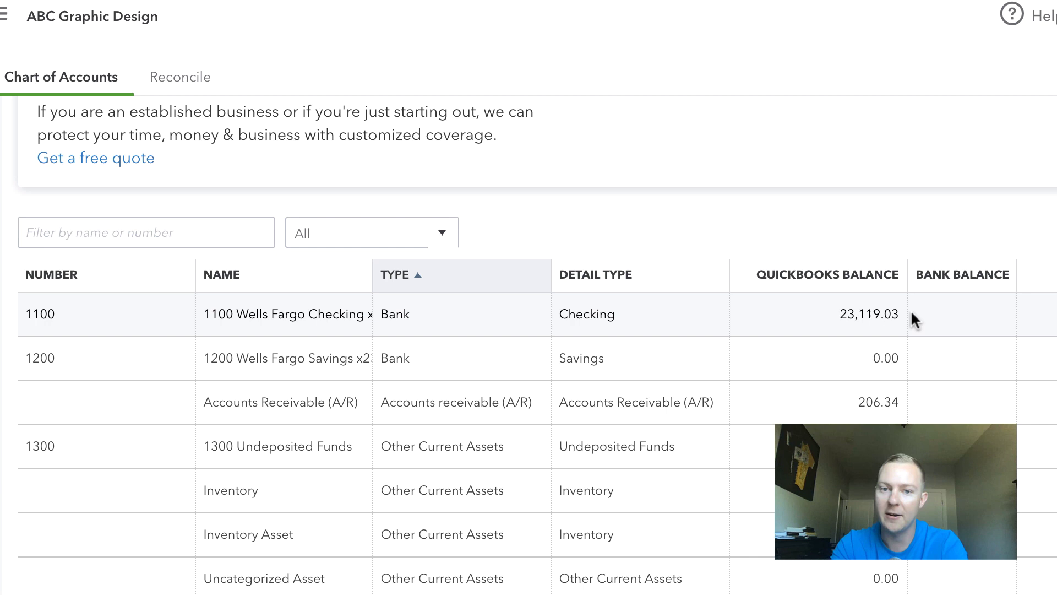
left_click_drag(837, 314, 896, 314)
left_click(891, 219)
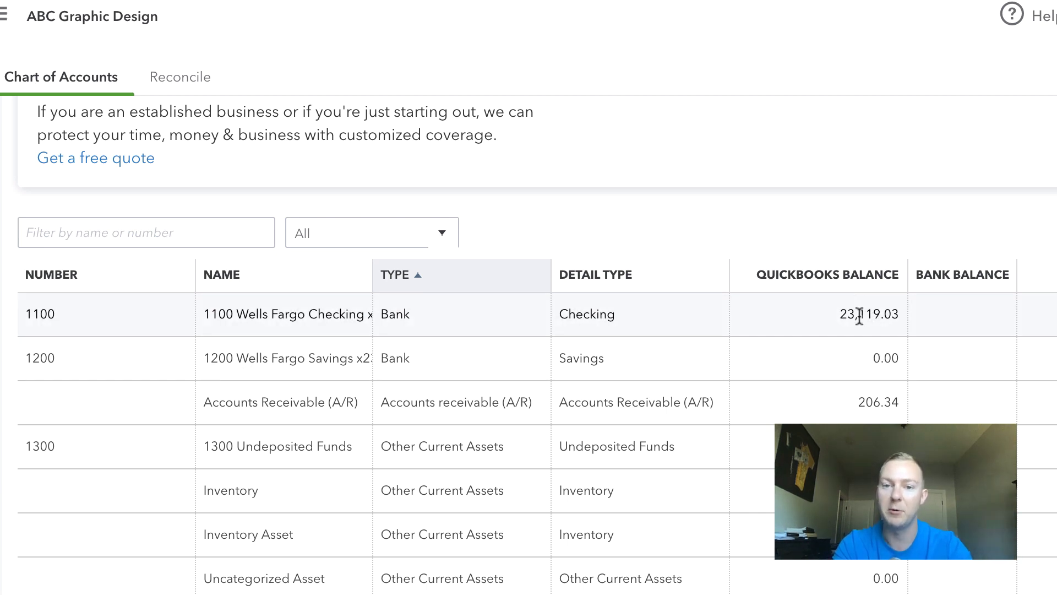
scroll(860, 315, "down", 1)
scroll(859, 315, "down", 2)
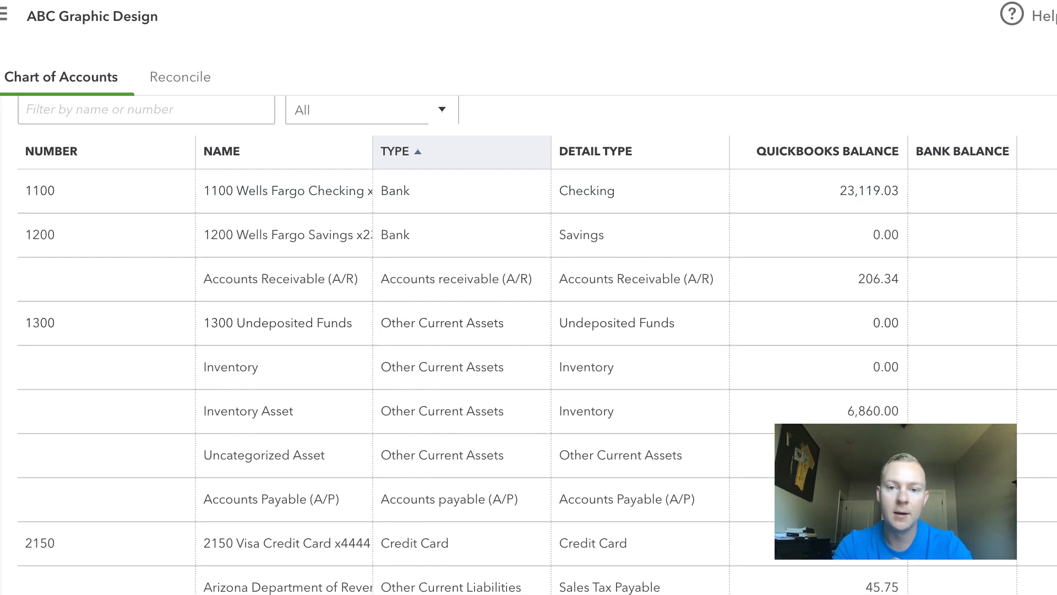
scroll(780, 271, "down", 6)
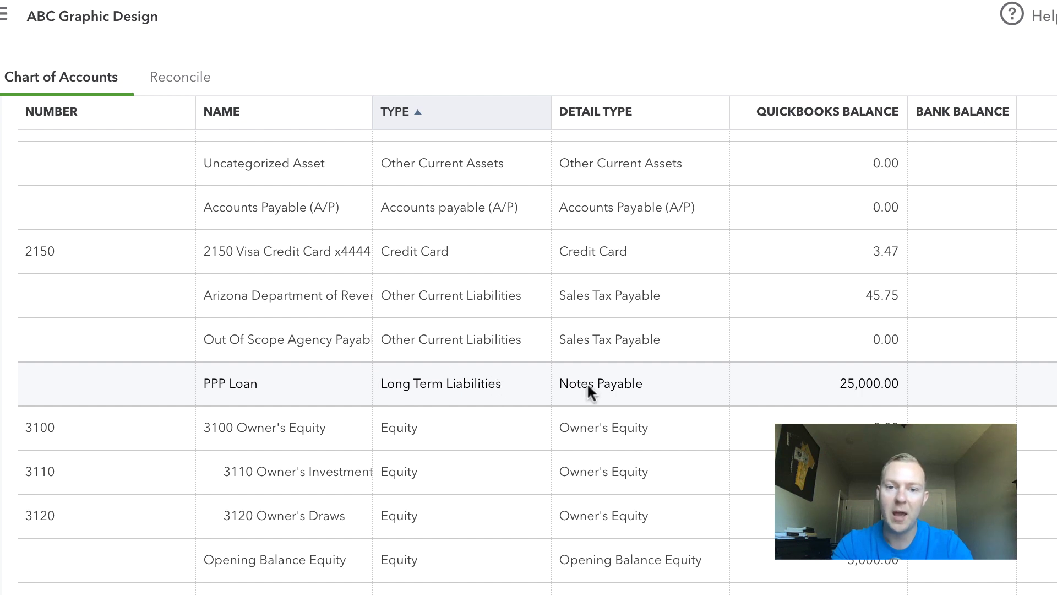
left_click_drag(844, 381, 900, 385)
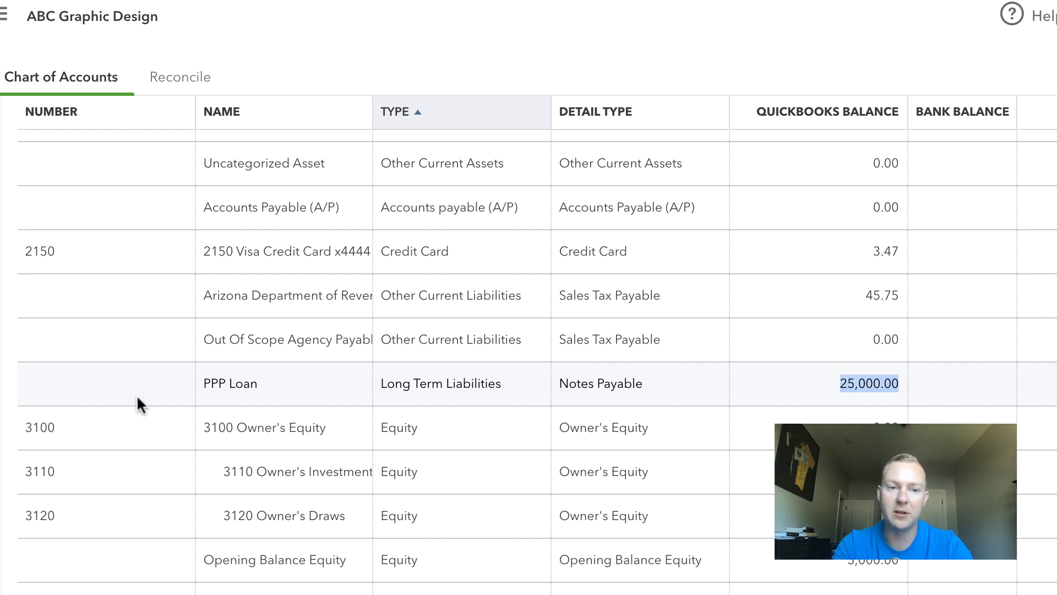
left_click_drag(210, 386, 270, 392)
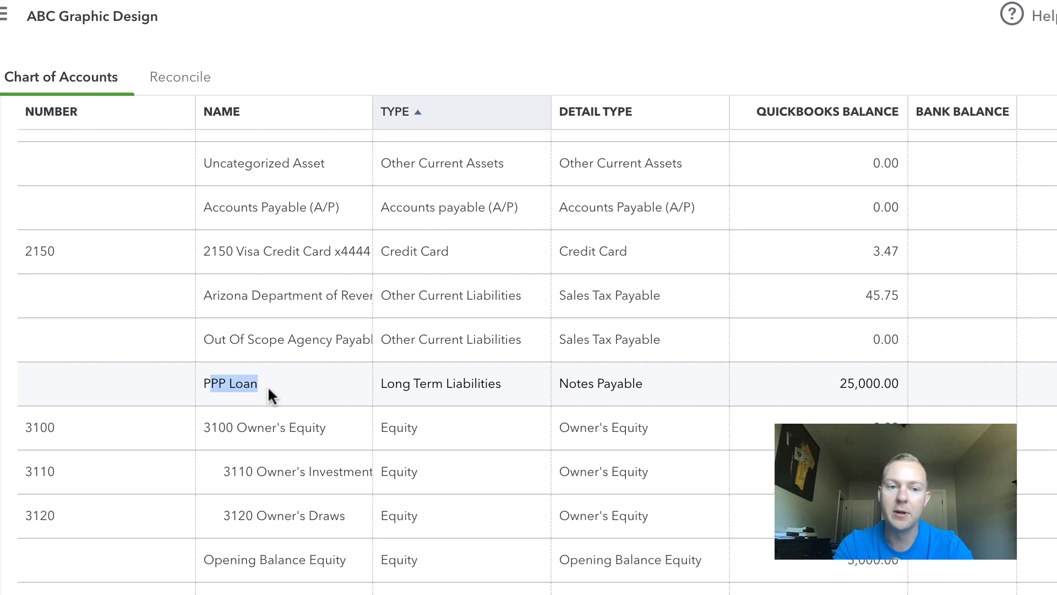
left_click(269, 388)
scroll(268, 386, "up", 10)
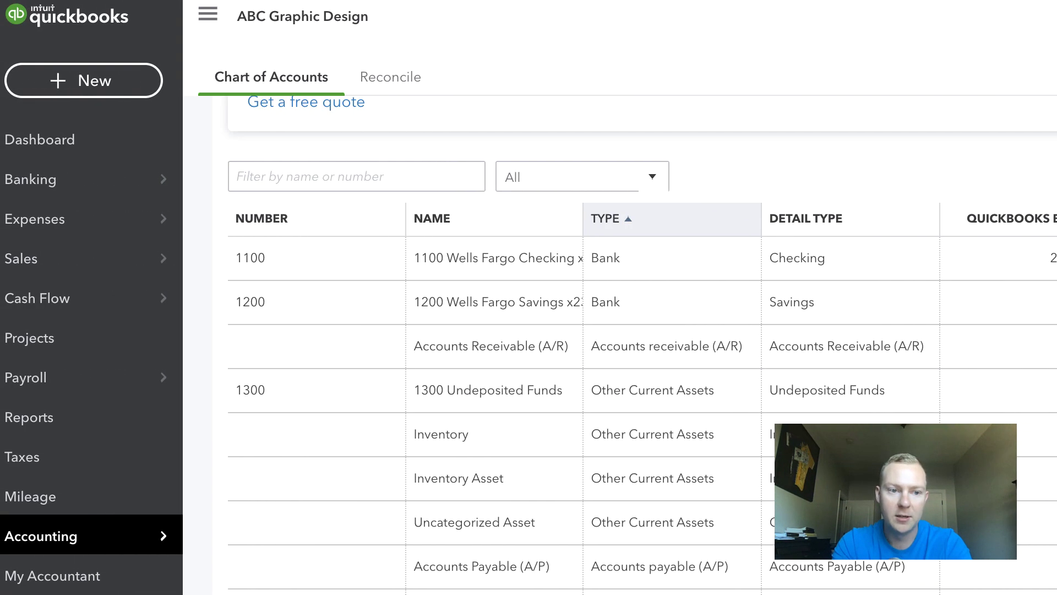
- Open the Balance Sheet from Reports and locate PPP Loan at 25,000.00 under Long-Term Liabilities
left_click(97, 418)
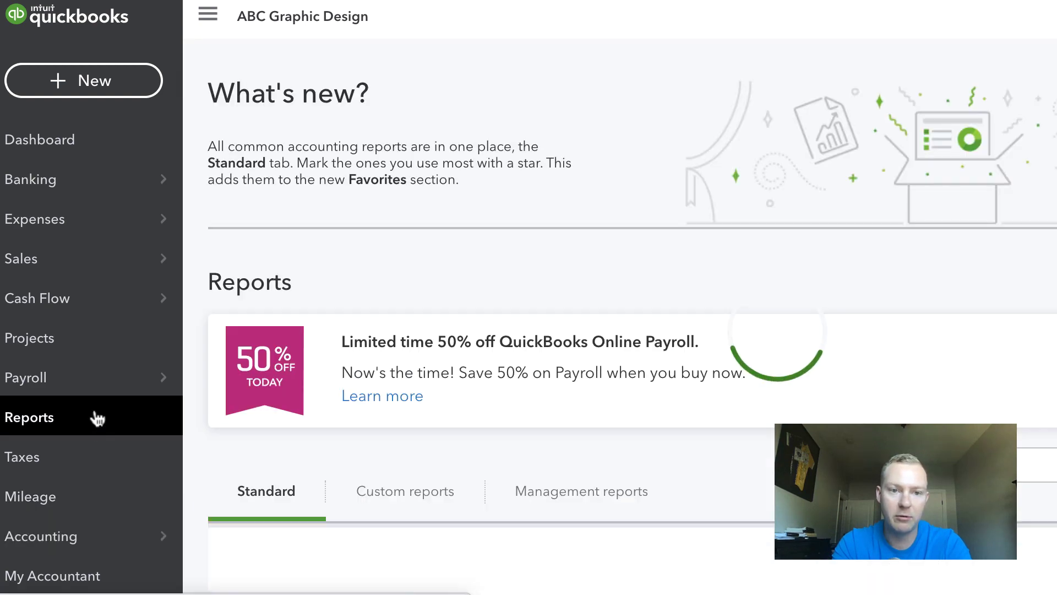
scroll(406, 306, "down", 4)
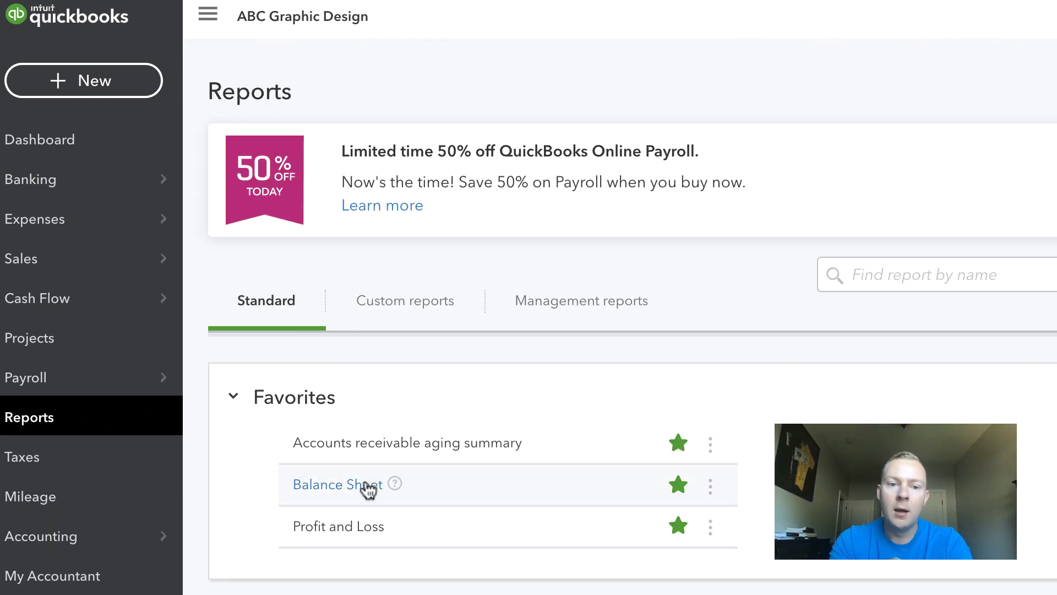
left_click(366, 487)
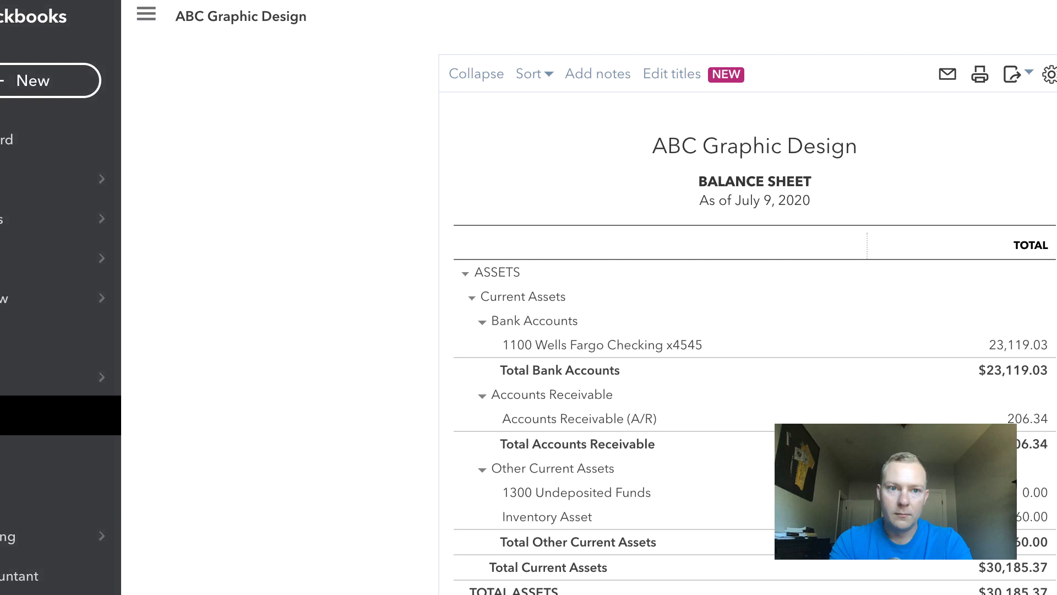
scroll(490, 437, "up", 5)
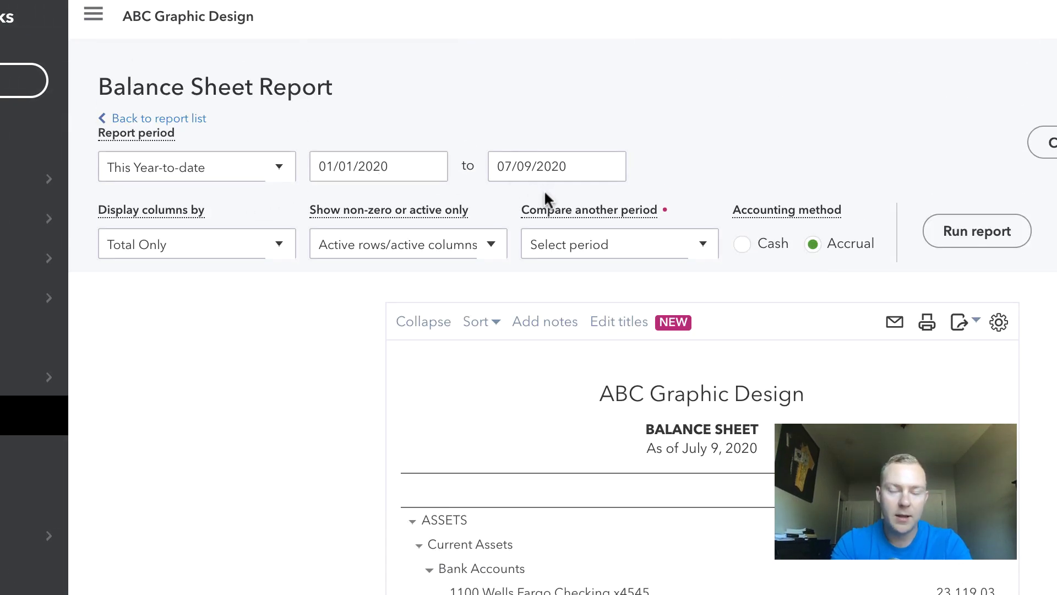
scroll(515, 165, "down", 5)
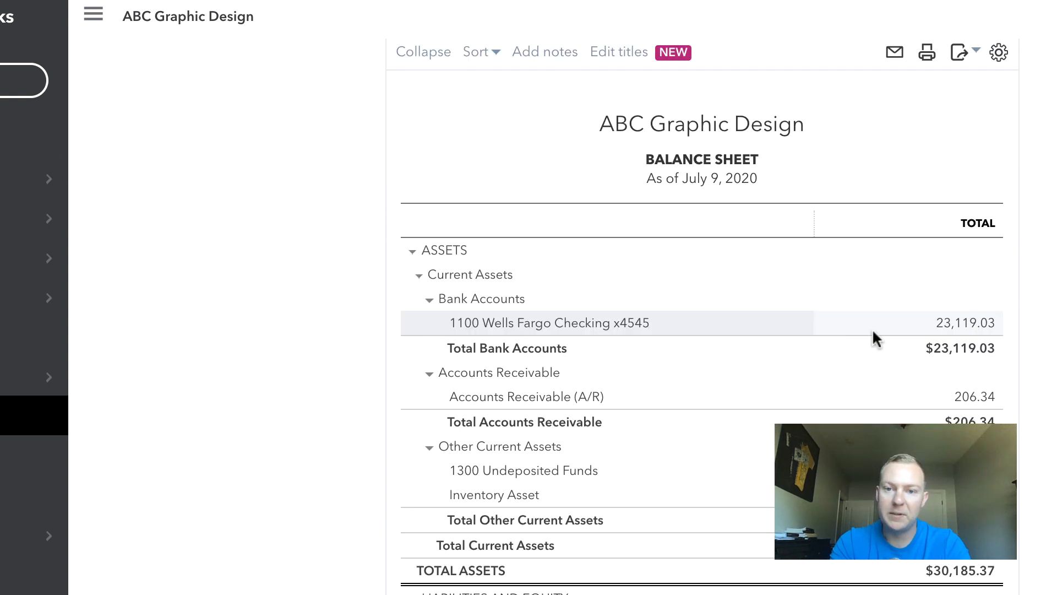
scroll(938, 334, "down", 3)
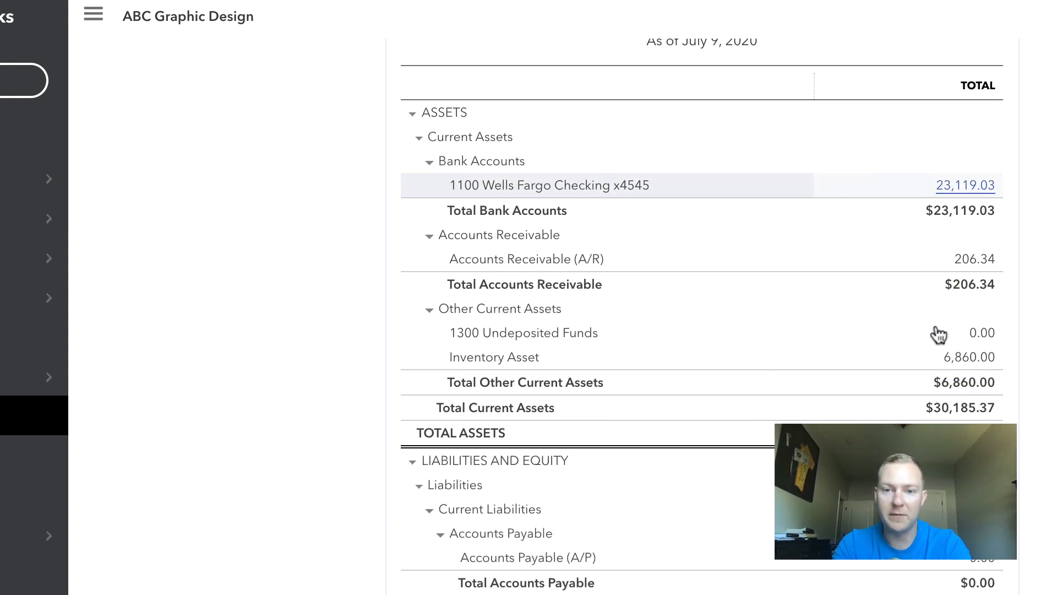
scroll(938, 333, "down", 5)
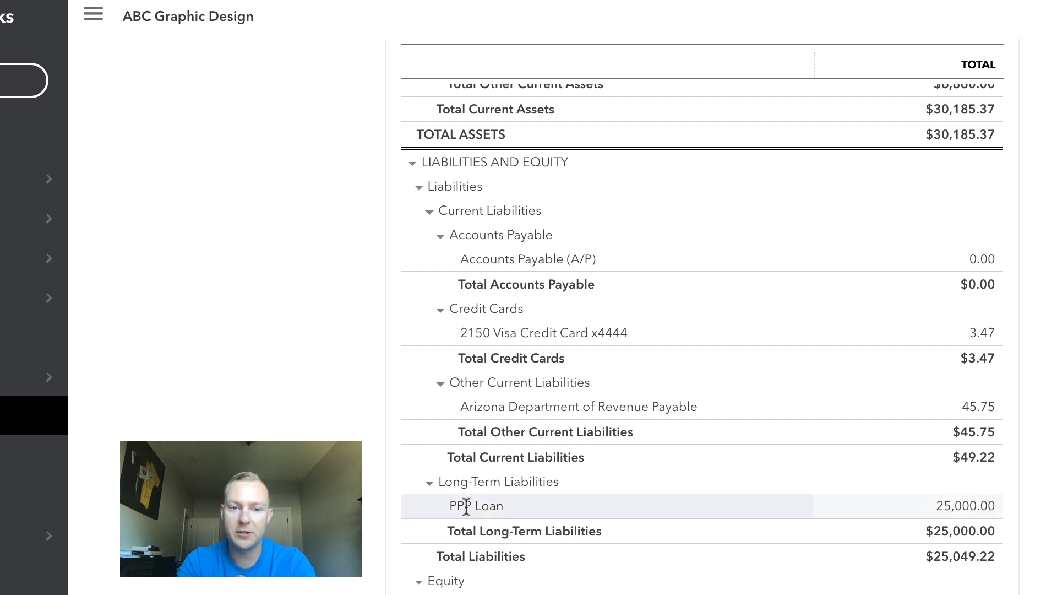
left_click_drag(467, 506, 988, 506)
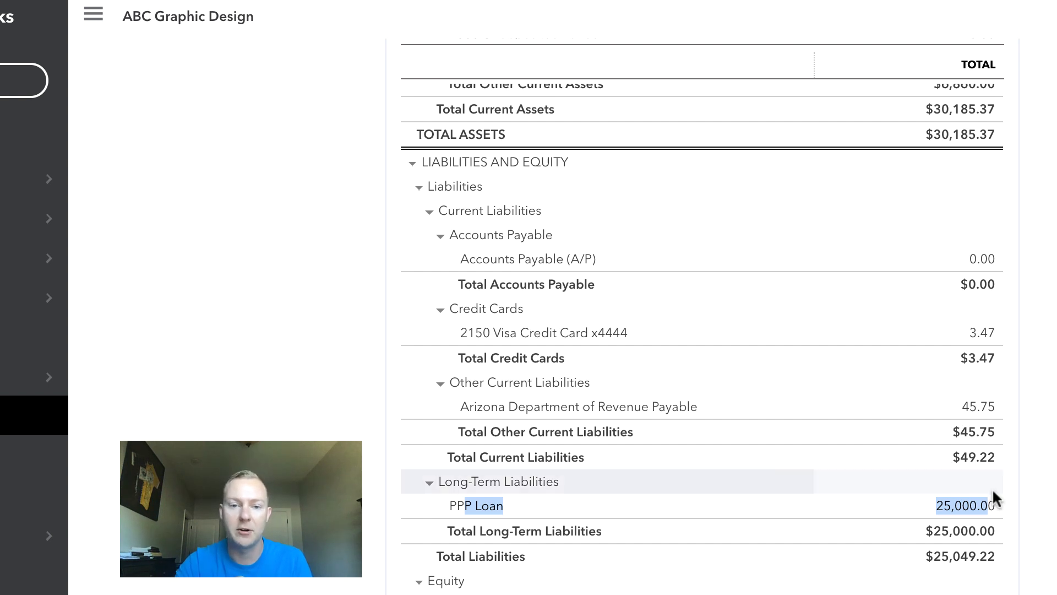
left_click(746, 506)
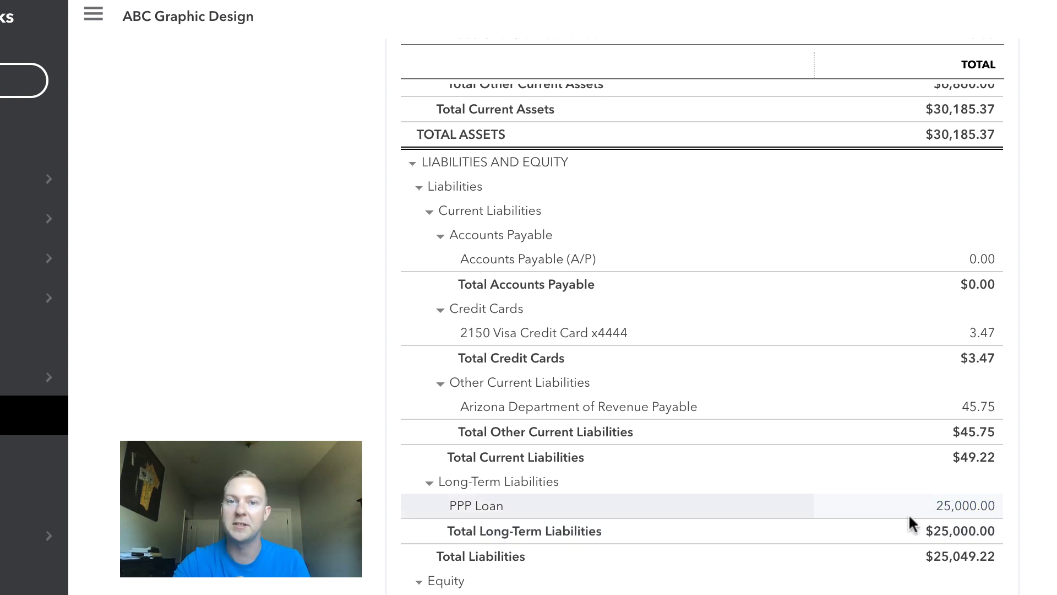
scroll(909, 518, "up", 10)
scroll(909, 523, "down", 1)
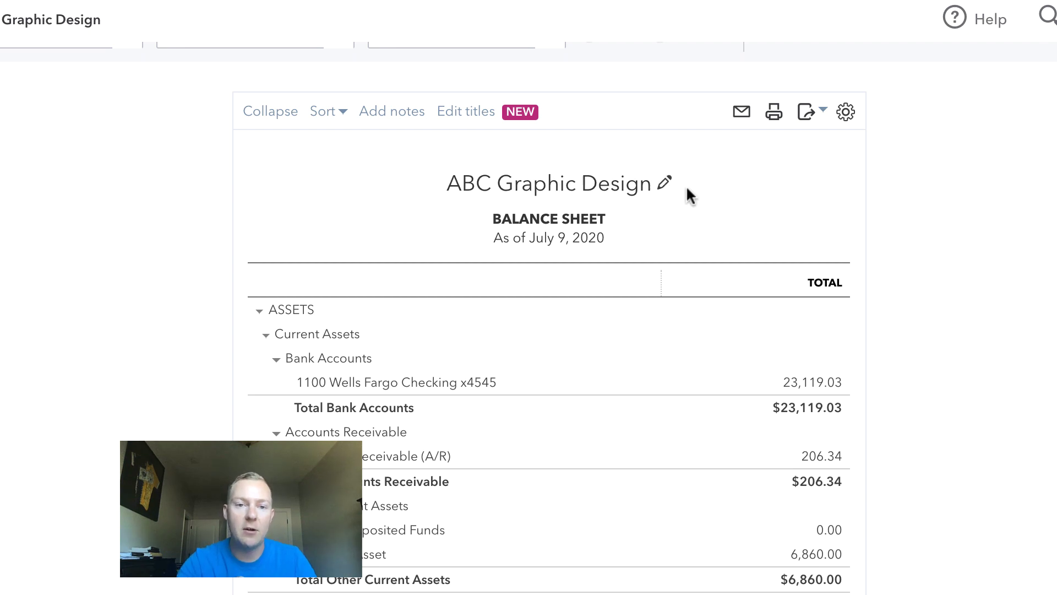
scroll(693, 314, "down", 10)
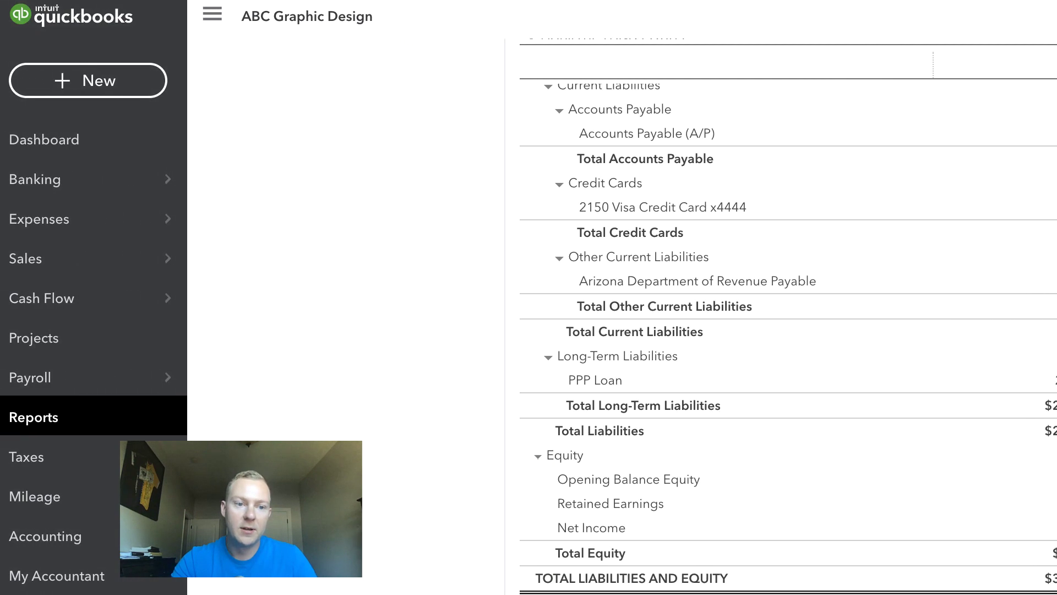
- Start a new account with type Other Income and detail type Other Miscellaneous Income
mouse_move(165, 537)
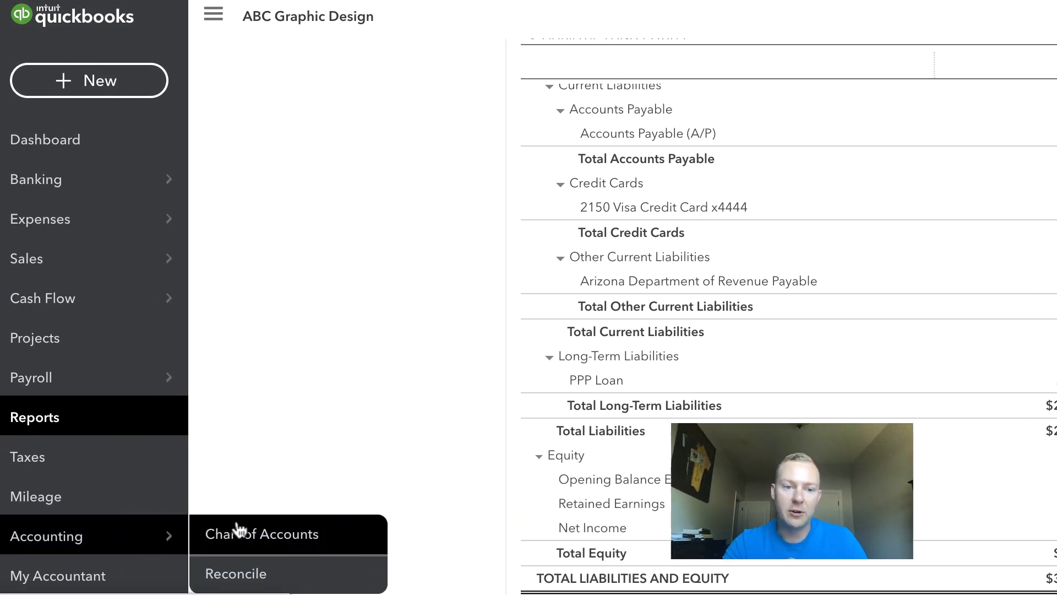
left_click(240, 532)
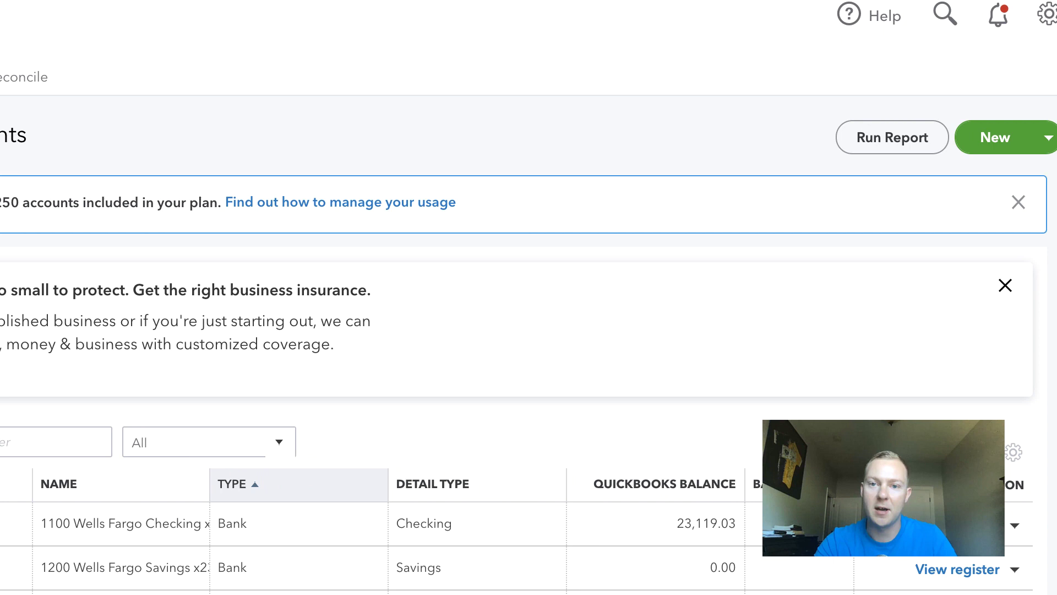
left_click(1048, 140)
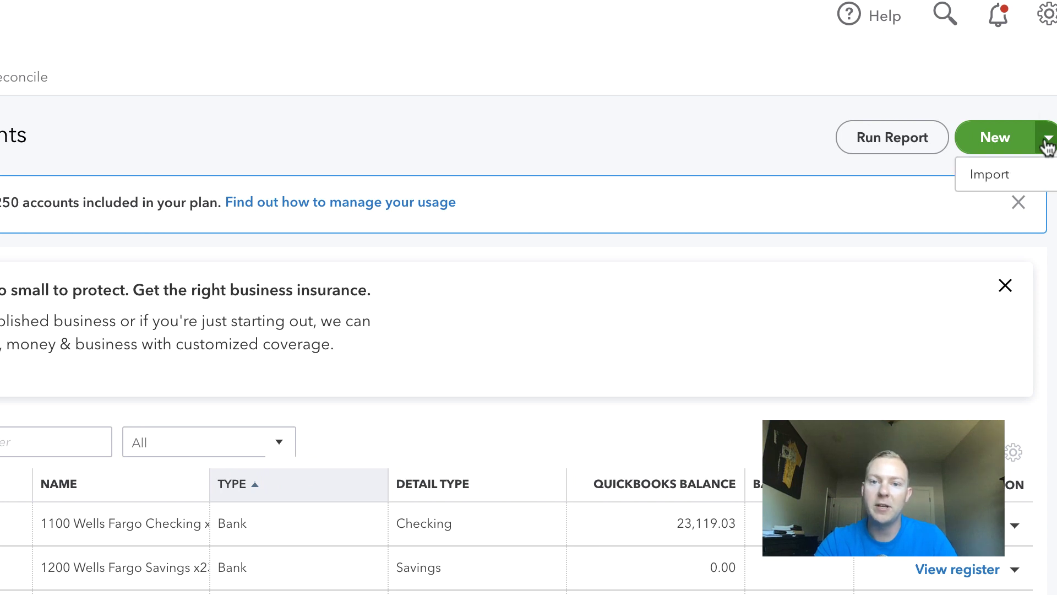
left_click(1004, 142)
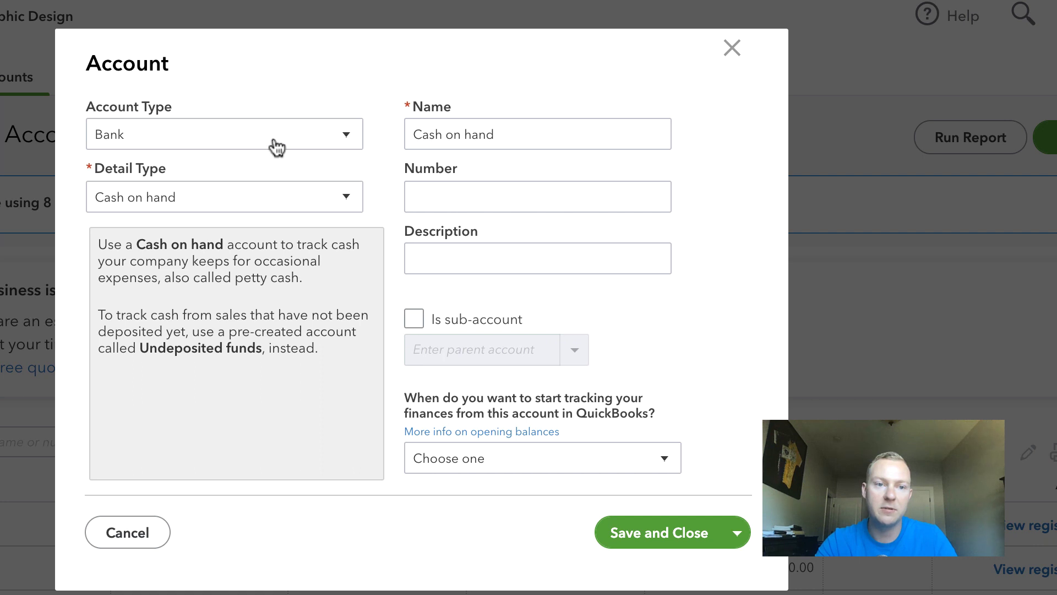
left_click(276, 146)
scroll(236, 285, "down", 2)
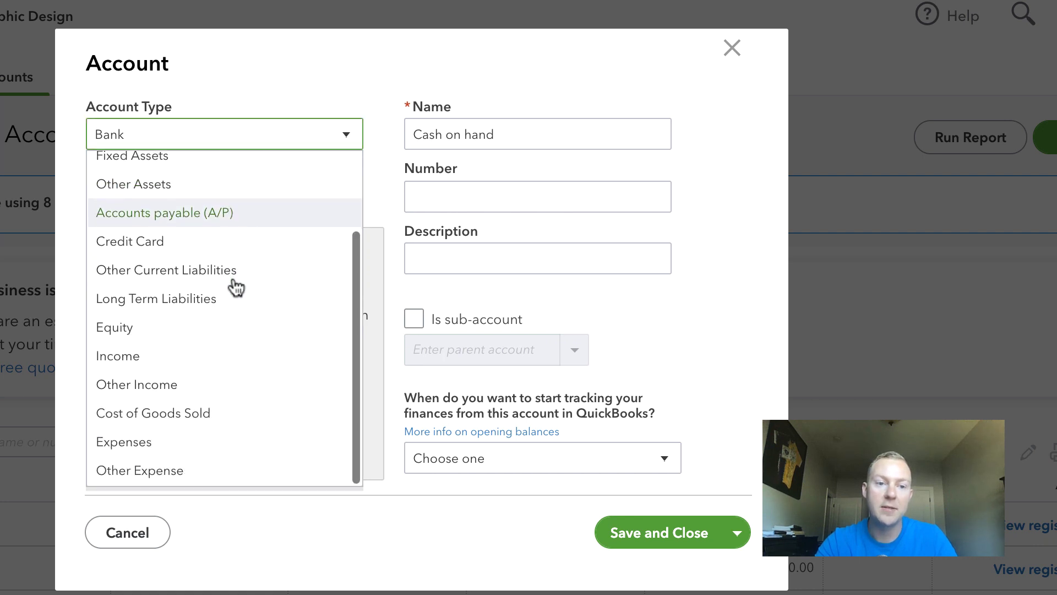
left_click(165, 385)
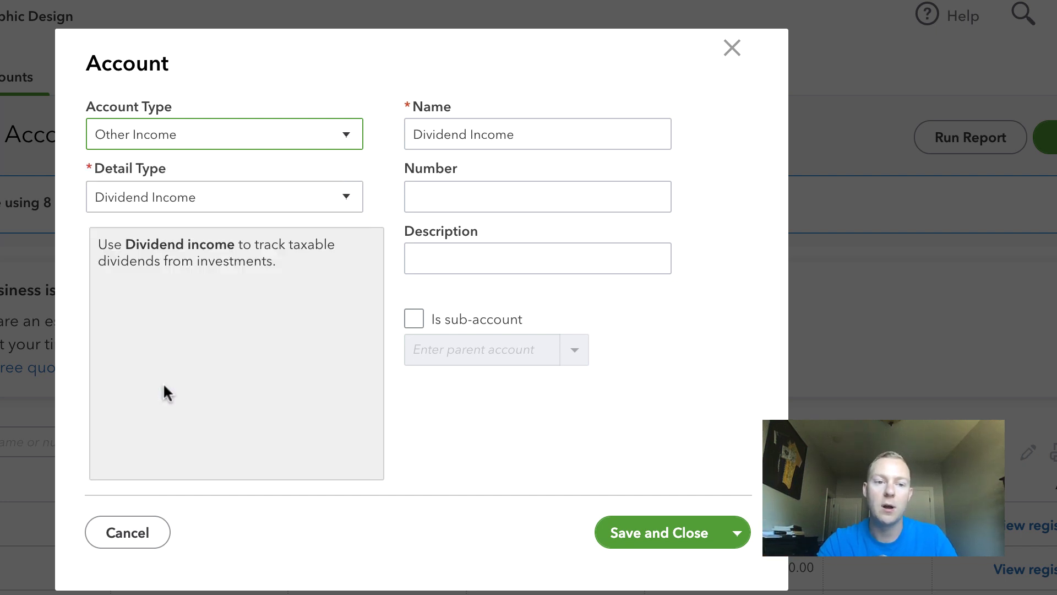
left_click(262, 210)
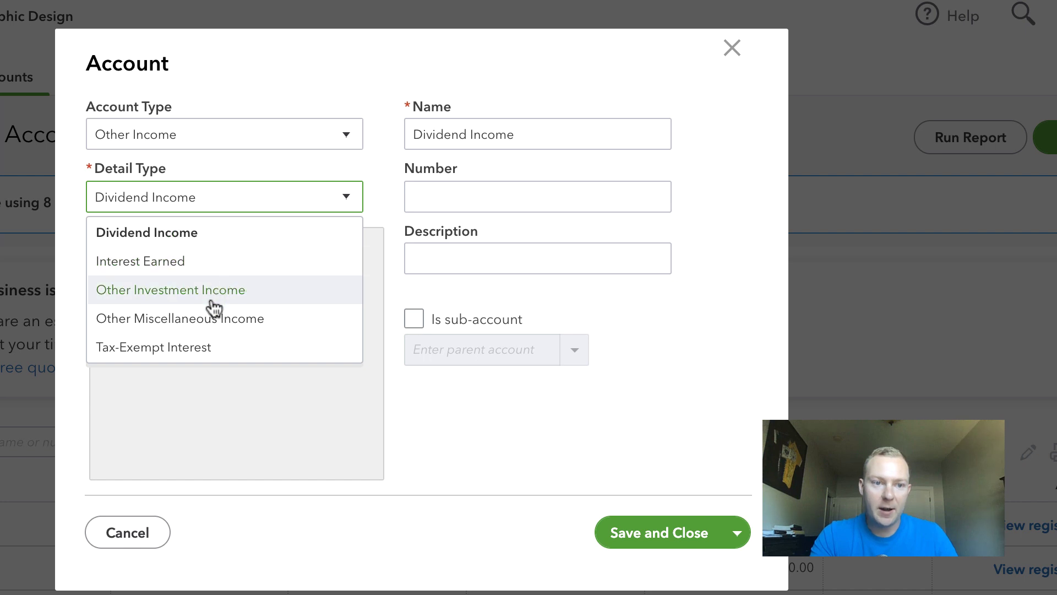
left_click(269, 322)
- Name the account 'PPP Loan Forgiveness' and save it
left_click(612, 134)
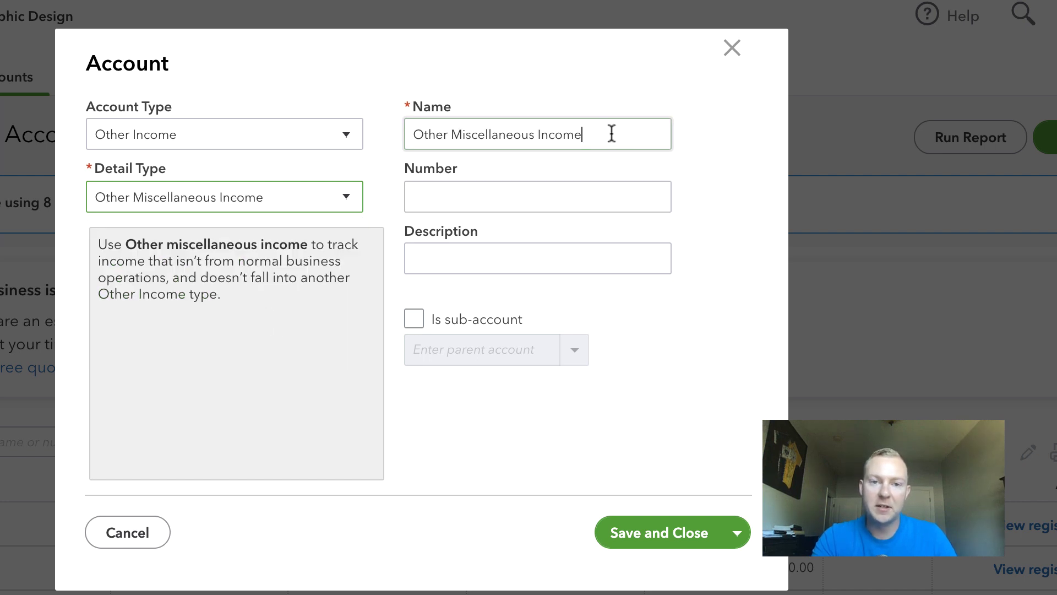
triple_click(611, 134)
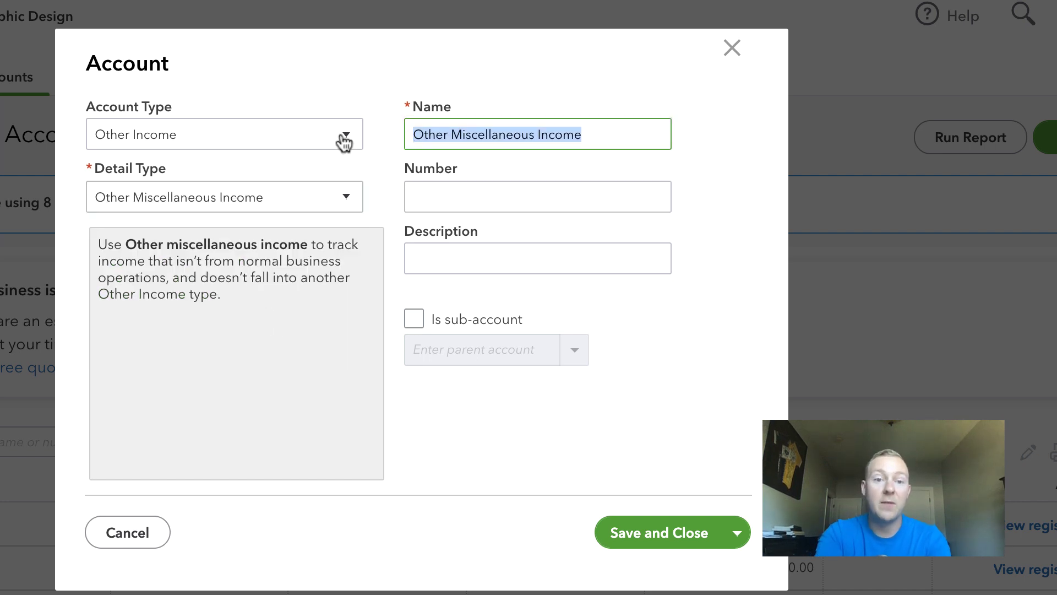
type("PPP Loan")
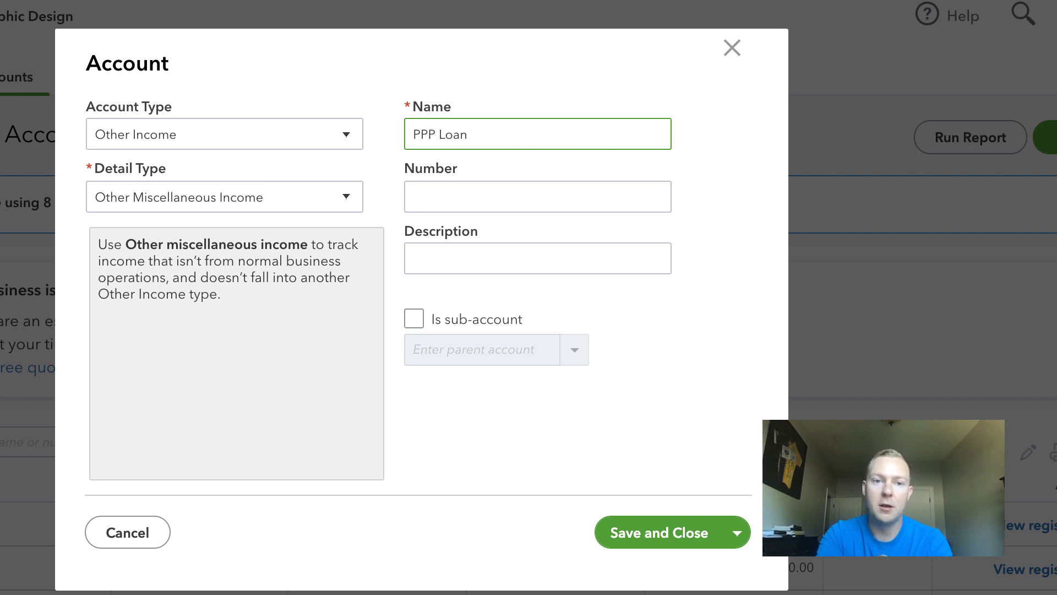
type(" Forgiveness")
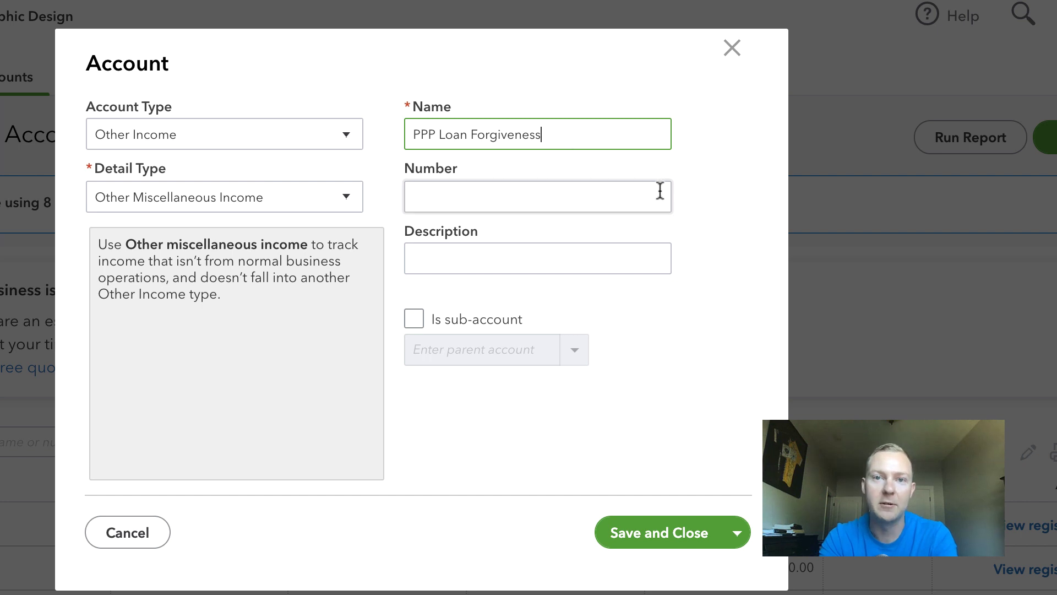
left_click(665, 537)
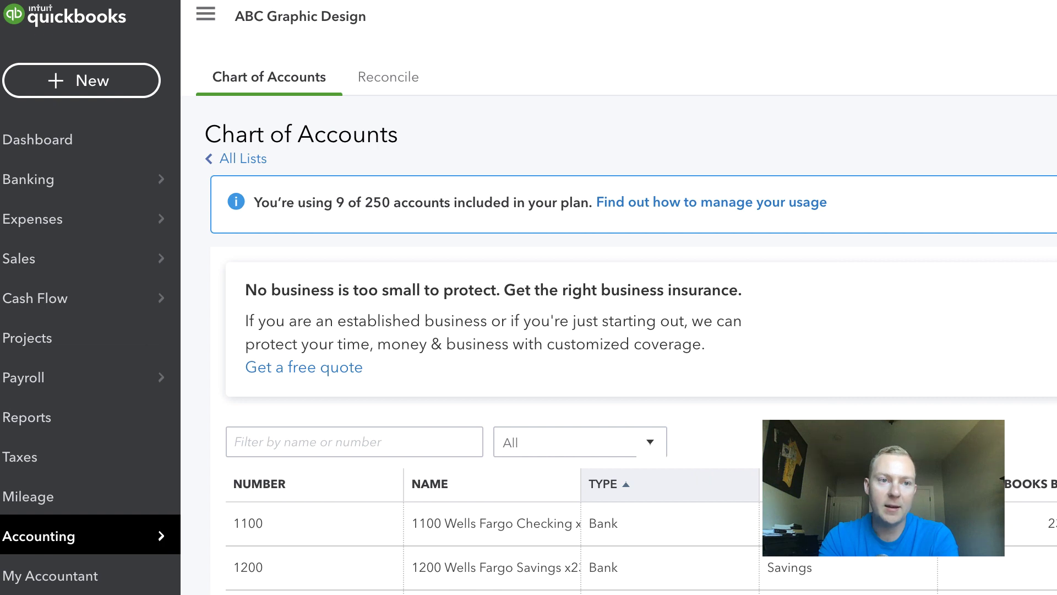
- Start a new journal entry with line one debiting PPP Loan 25,000
left_click(93, 80)
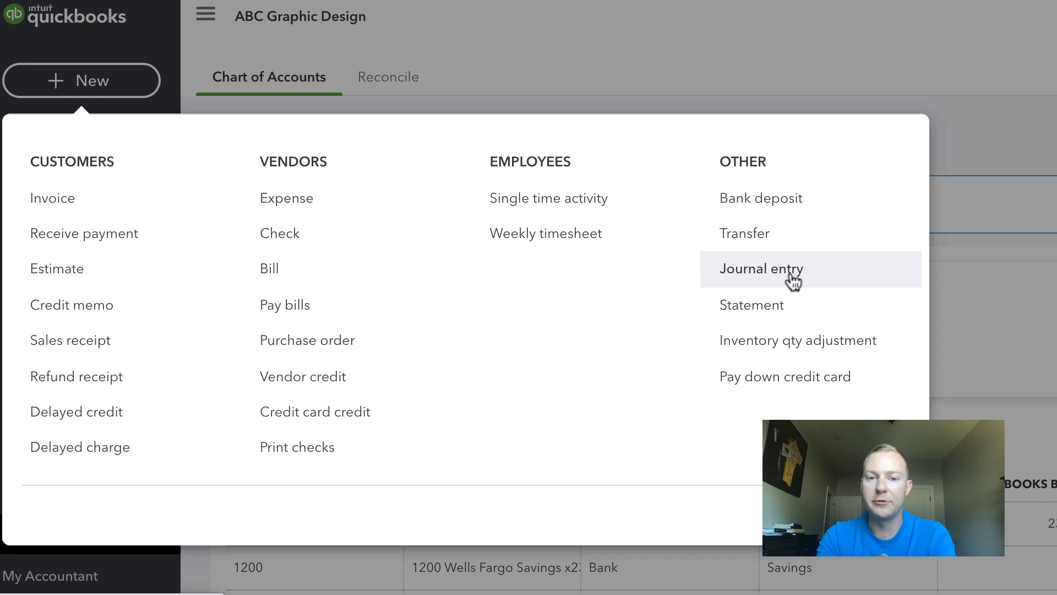
left_click(764, 273)
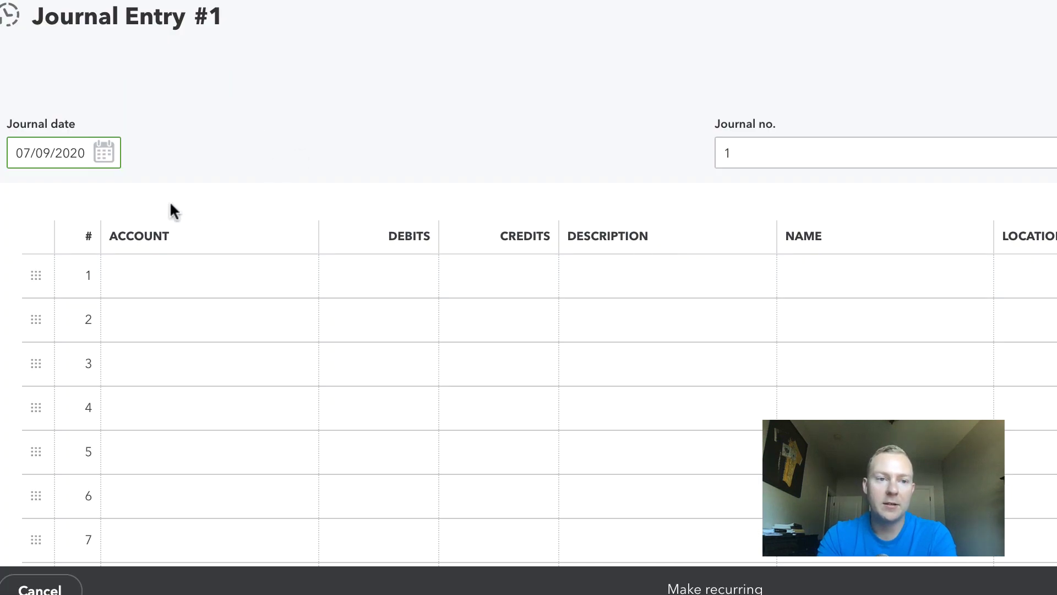
left_click(189, 276)
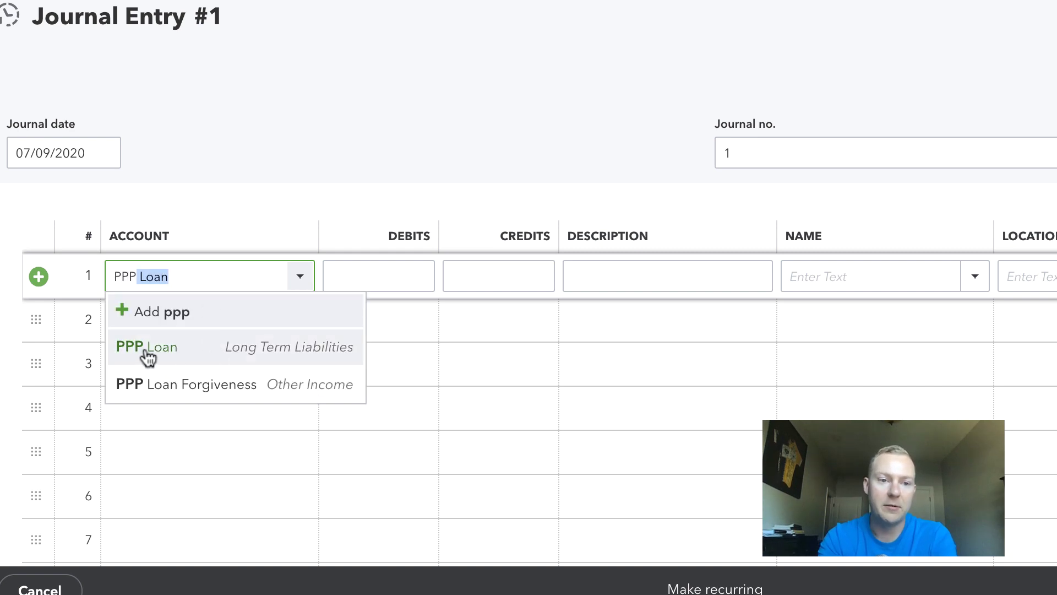
left_click(302, 360)
left_click(413, 275)
type("25000")
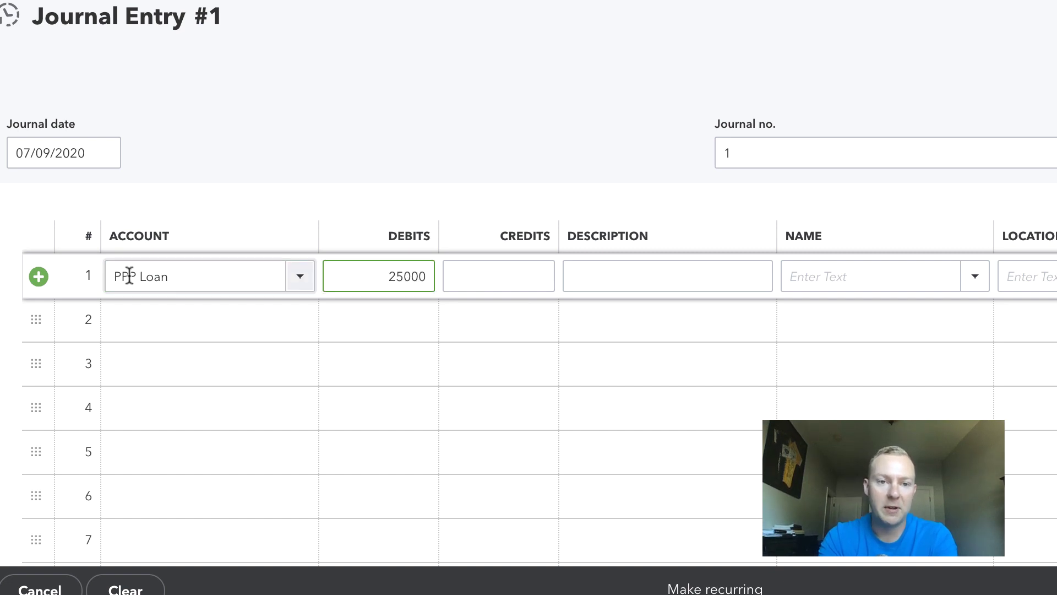
key("Tab")
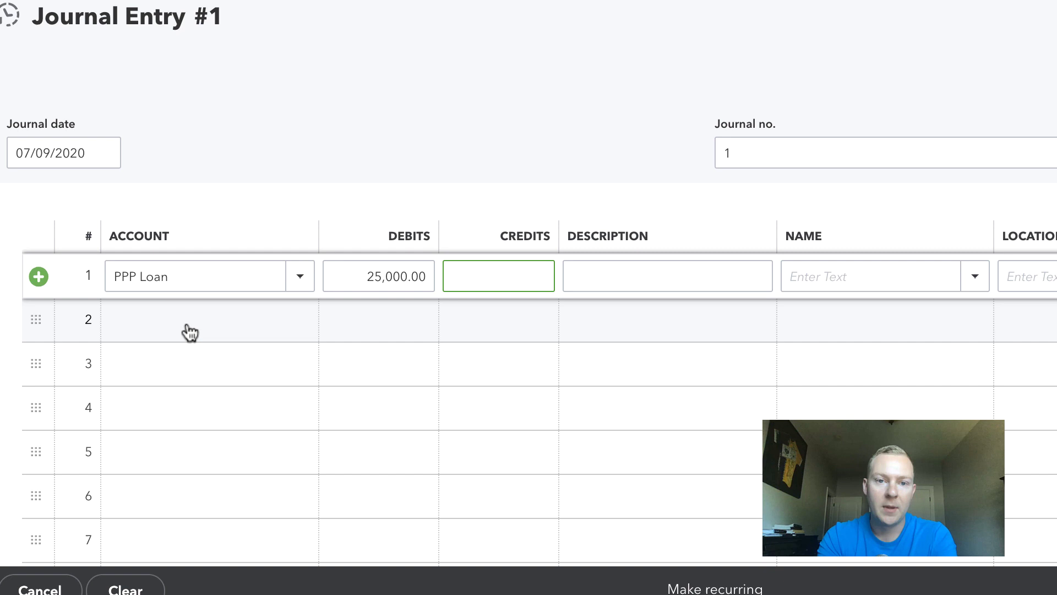
- Set line two to PPP Loan Forgiveness and give both lines the description 'Forgiveness of PPP Loan'
left_click(189, 325)
type("ppp")
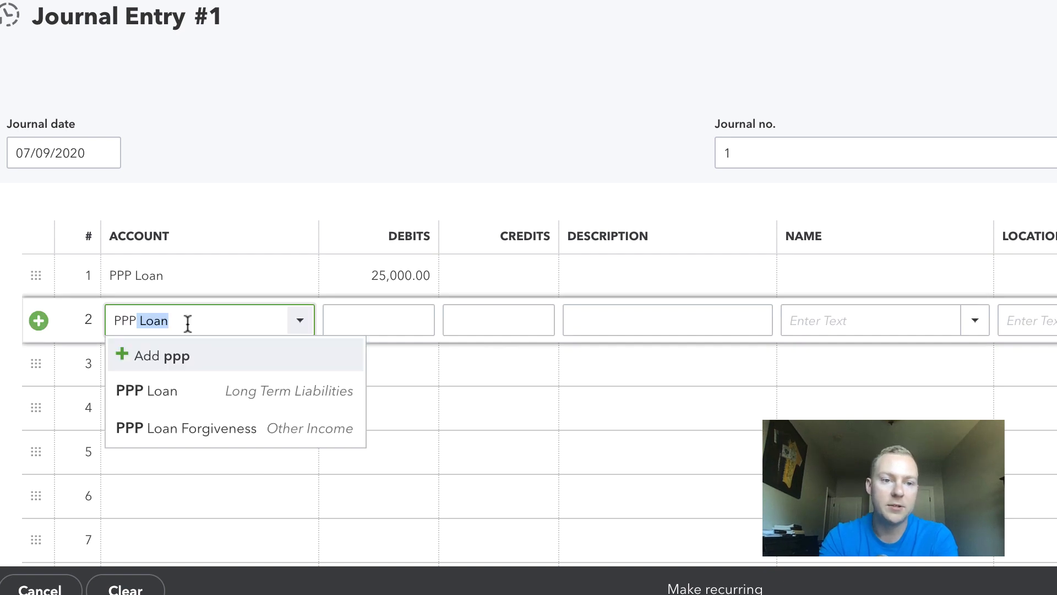
left_click(227, 428)
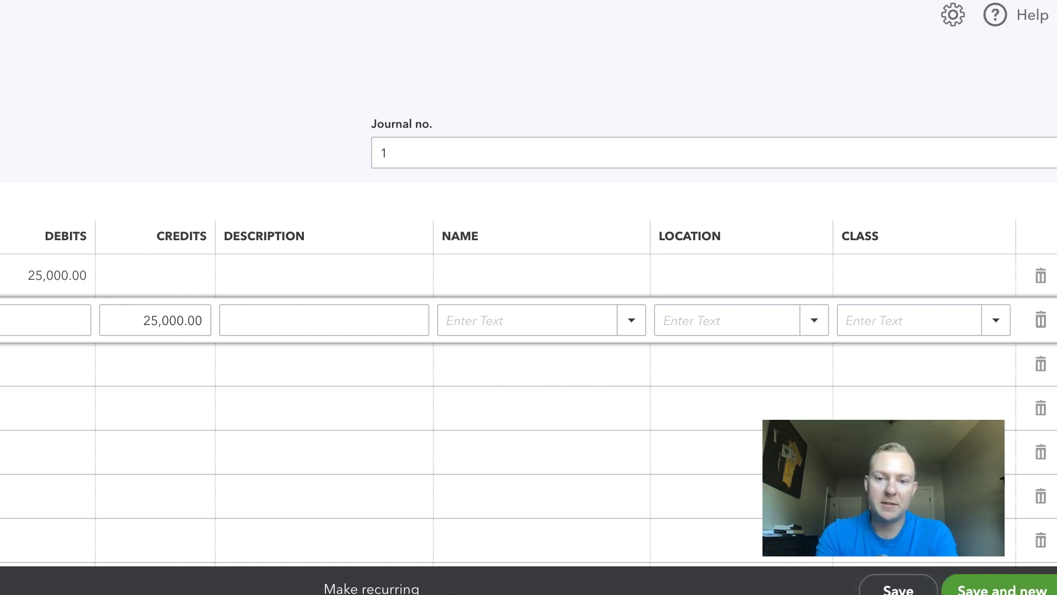
left_click(342, 273)
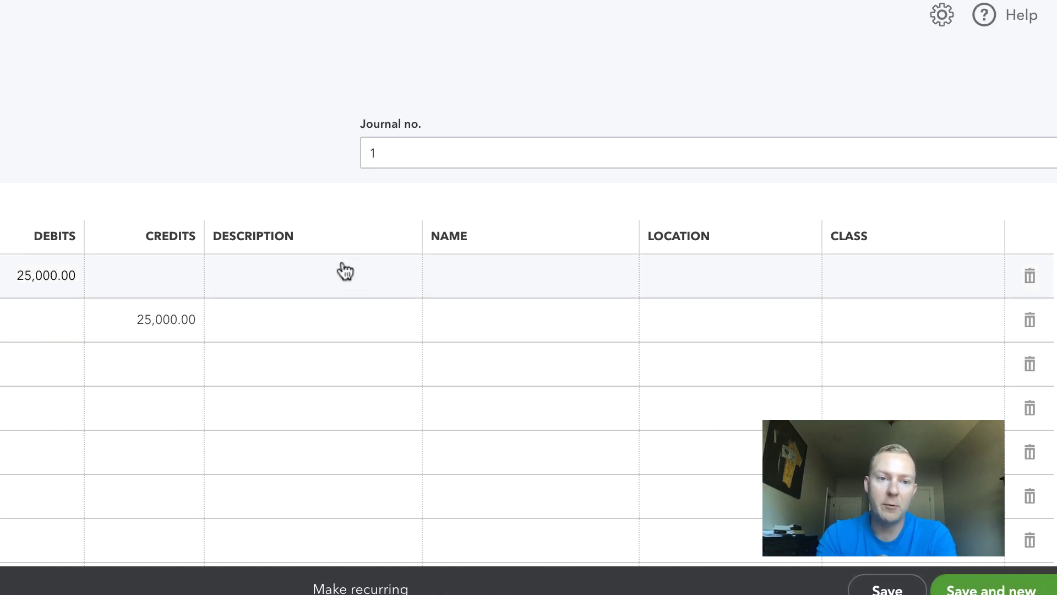
type("Forgiveness of PPP Loan")
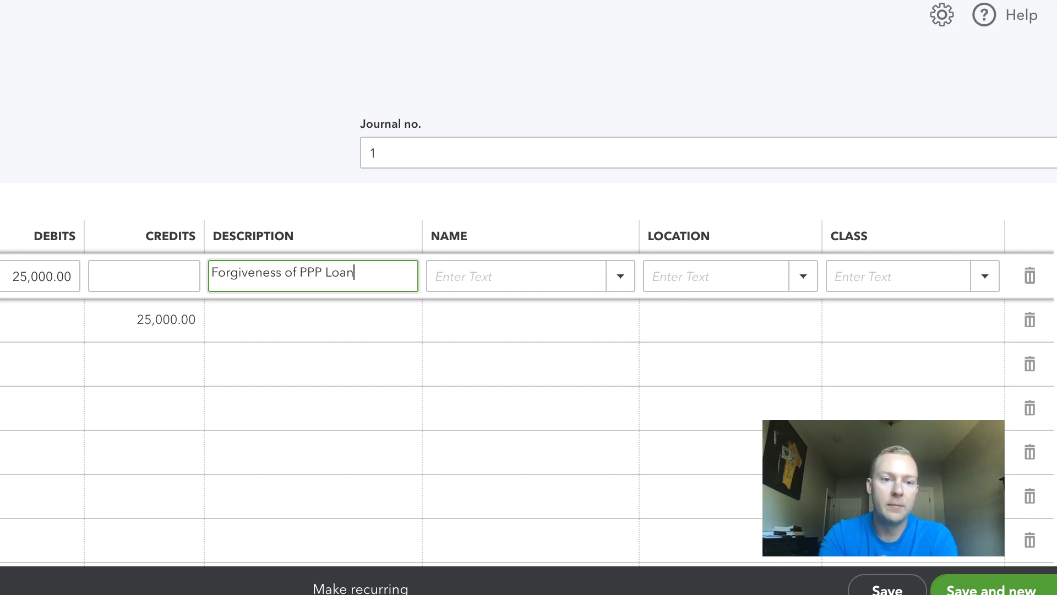
key("ctrl+a")
key("ctrl+c")
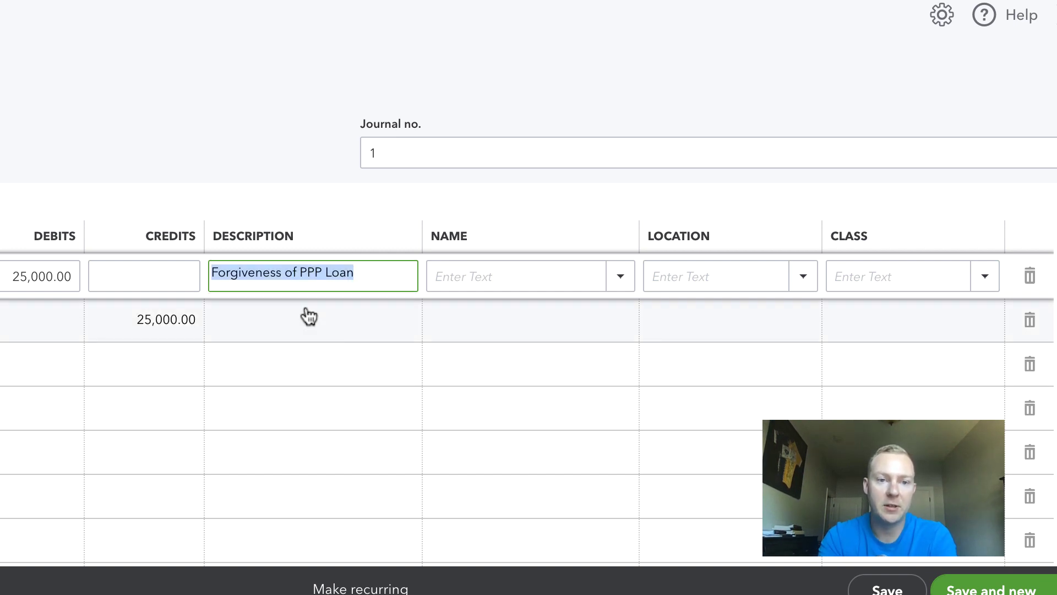
left_click(306, 311)
key("ctrl+v")
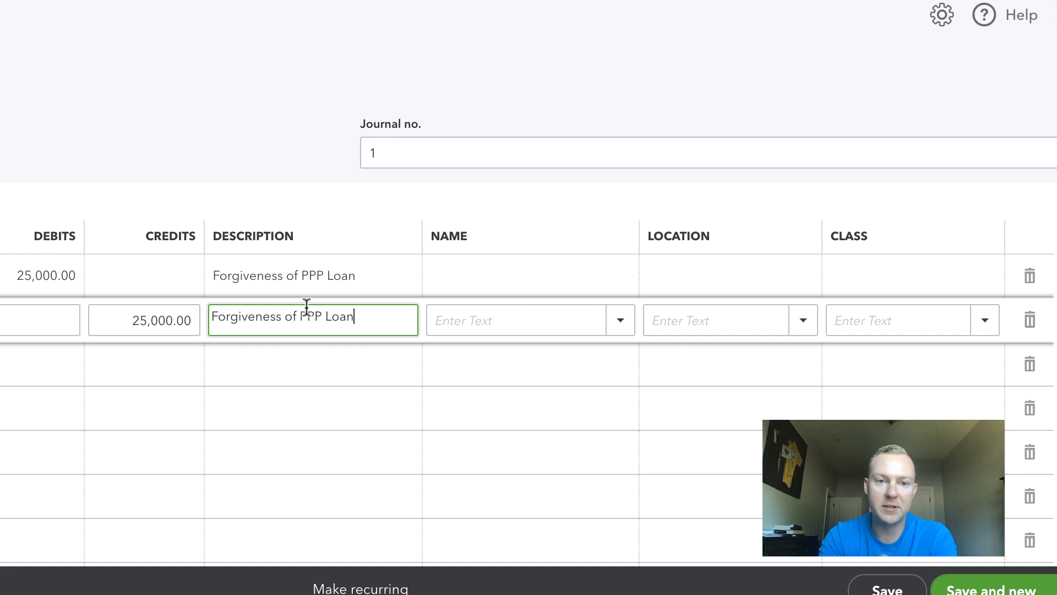
- Review the first line's name, location and class fields and bring up the save options
left_click(492, 281)
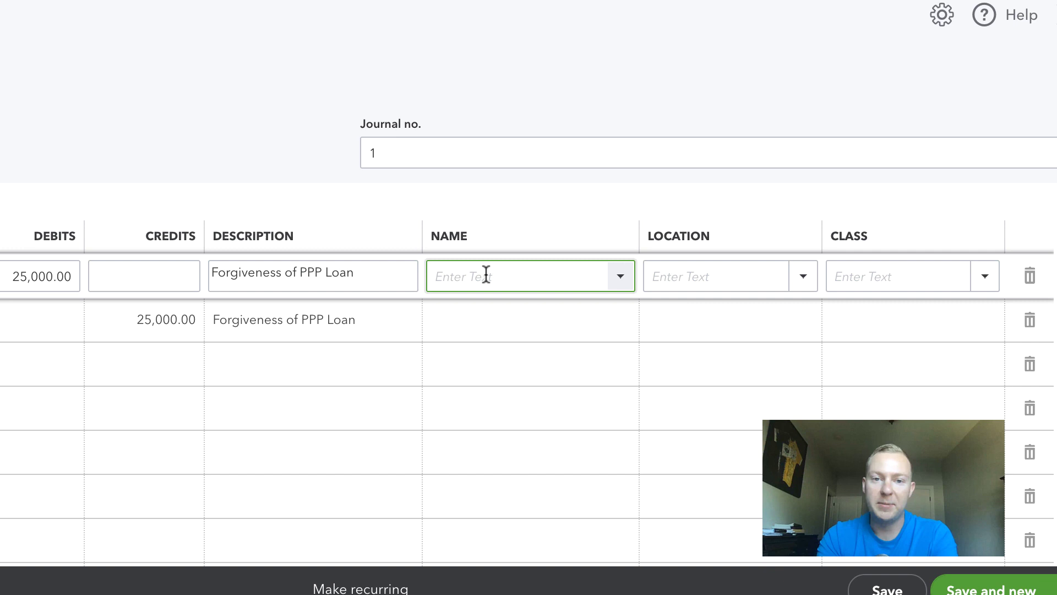
left_click(755, 275)
left_click(890, 280)
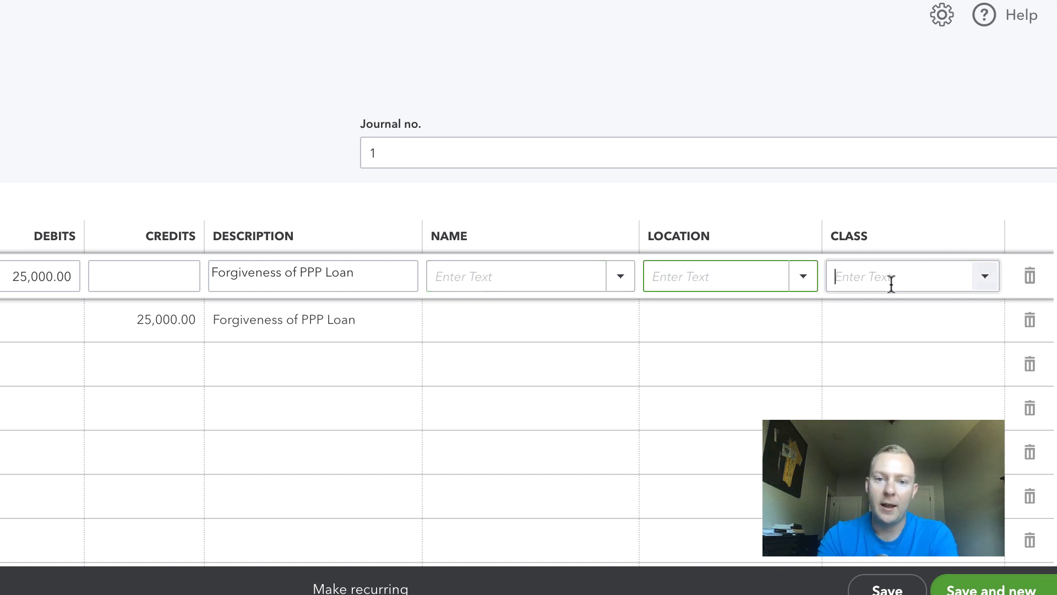
scroll(767, 412, "down", 1)
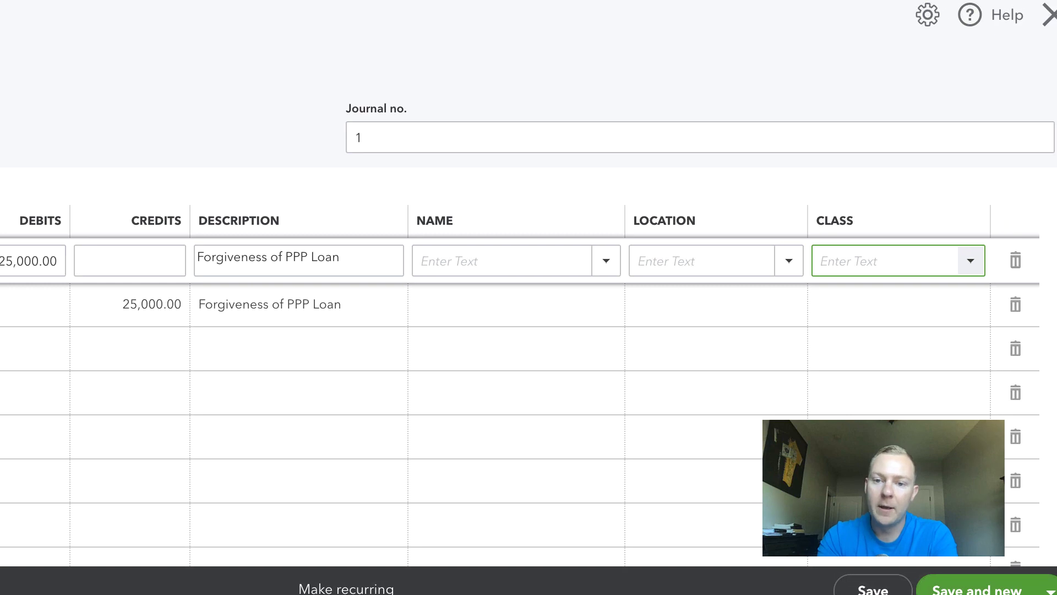
left_click(1046, 587)
- Save and close the journal entry, then confirm PPP Loan now reads 0.00 in the Chart of Accounts
left_click(977, 561)
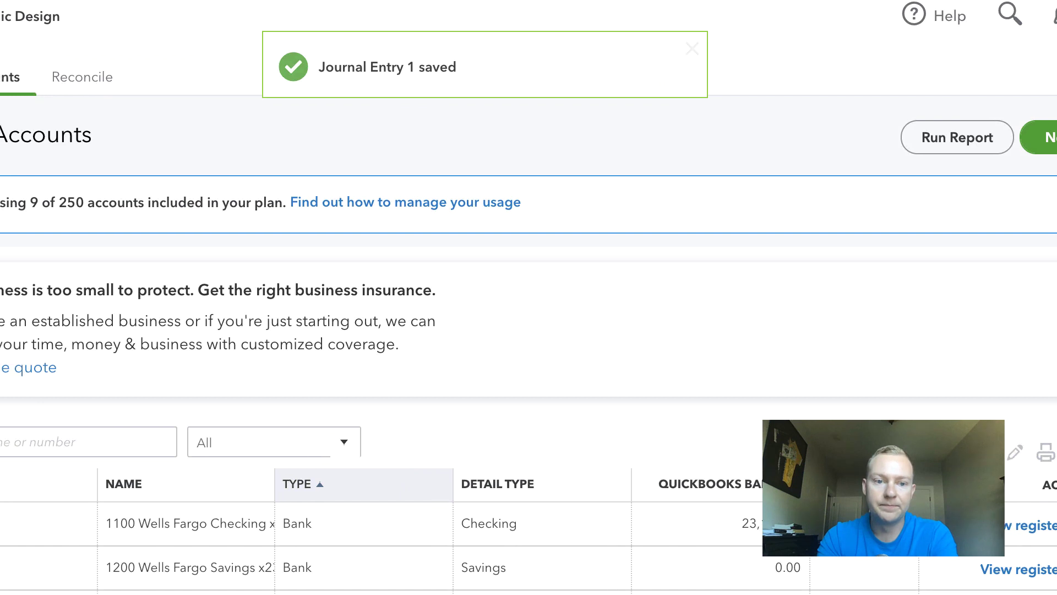
scroll(639, 286, "down", 3)
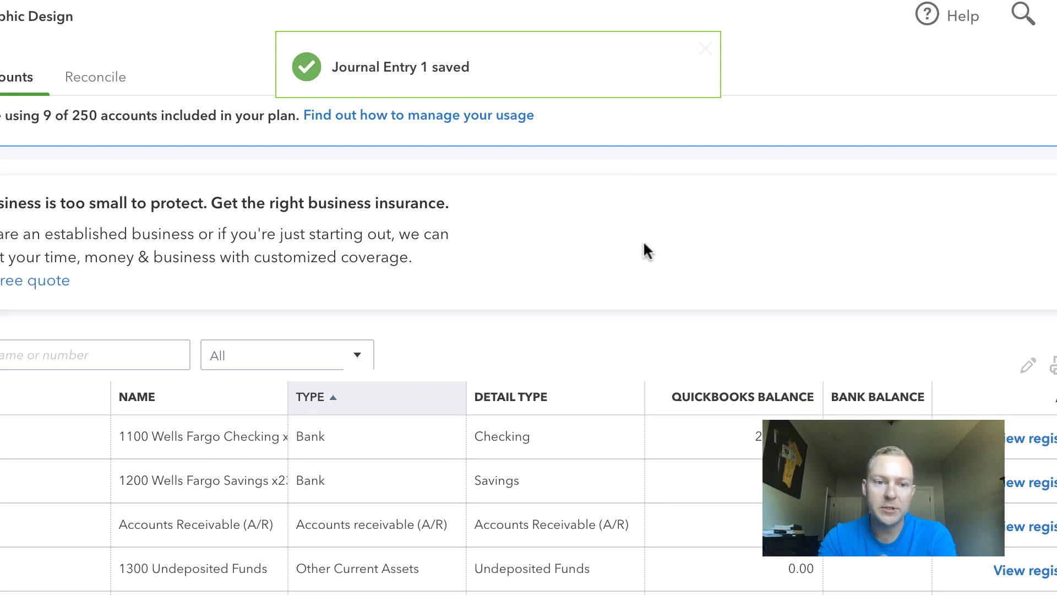
scroll(645, 245, "down", 2)
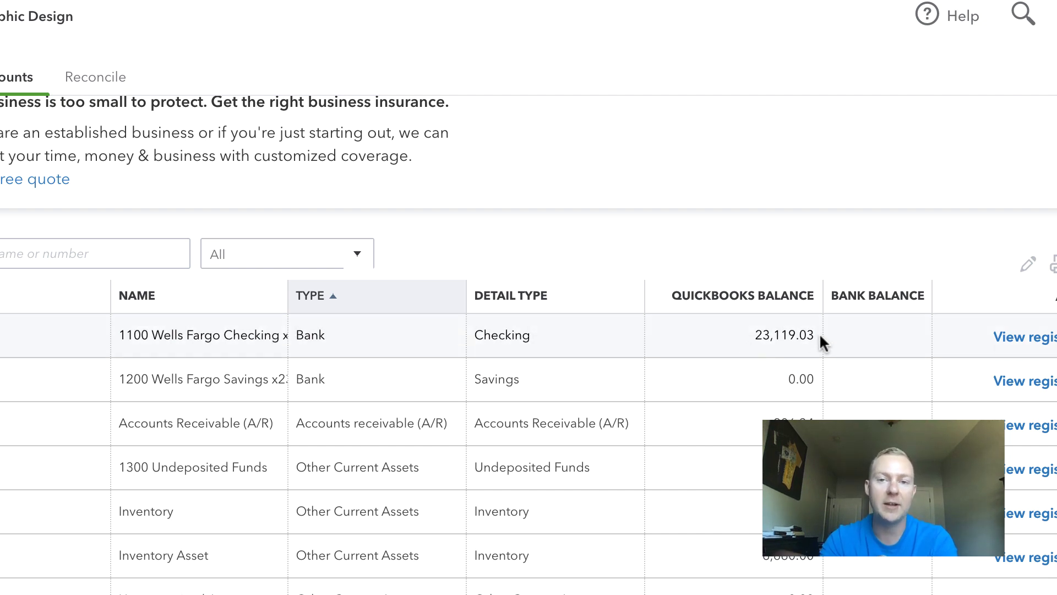
scroll(820, 336, "down", 1)
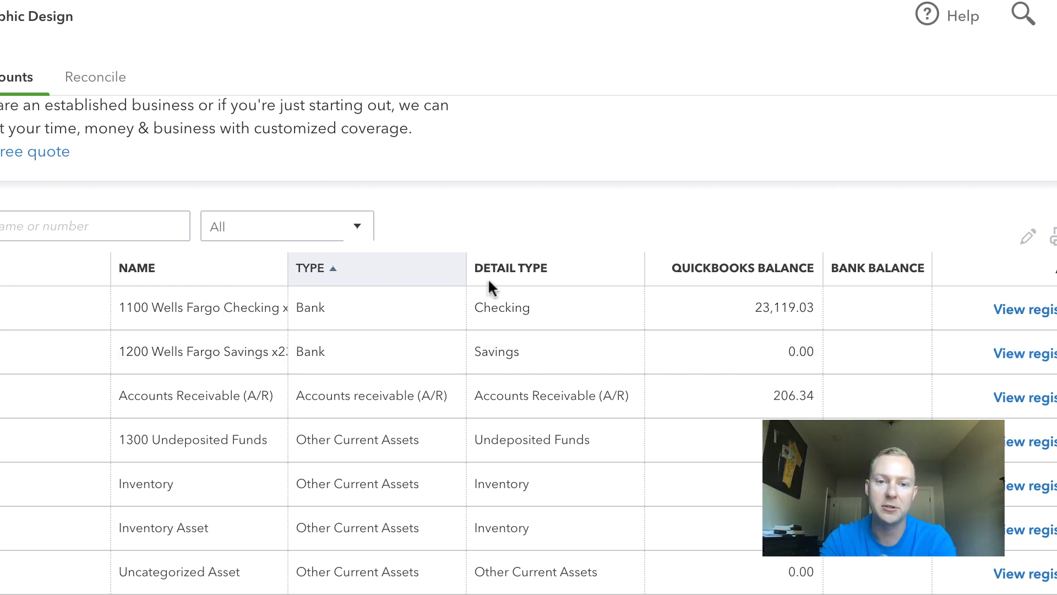
scroll(843, 301, "down", 1)
scroll(843, 300, "down", 2)
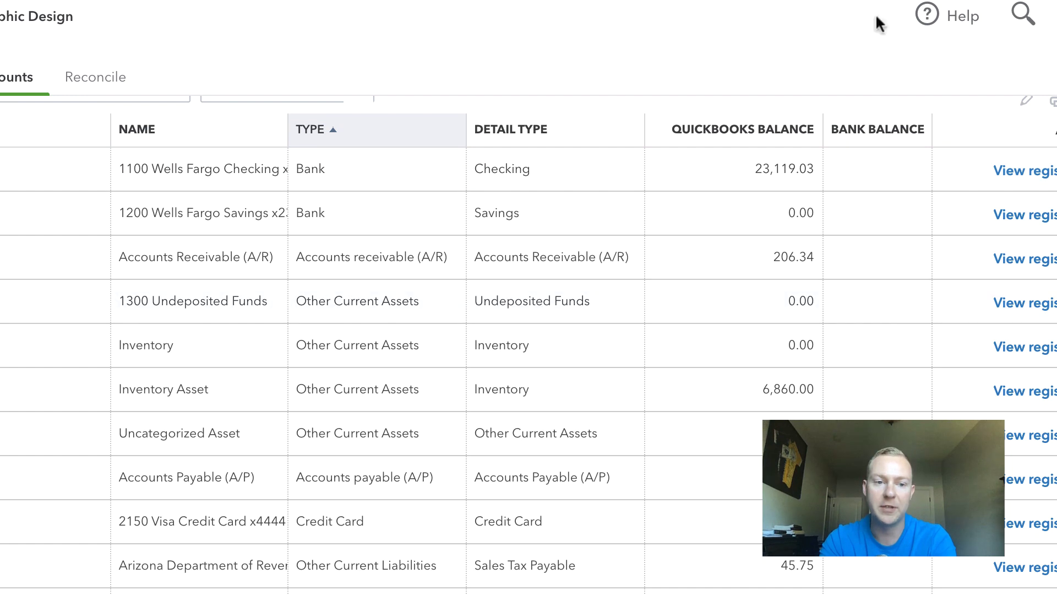
scroll(692, 241, "down", 3)
scroll(692, 242, "down", 2)
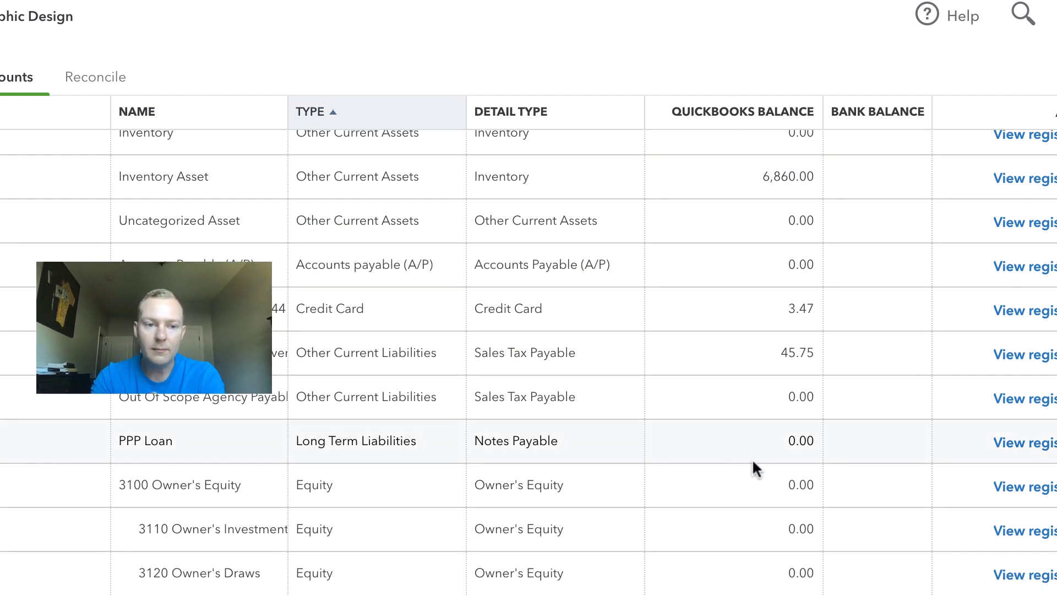
mouse_move(779, 443)
left_mouse_down()
mouse_move(813, 444)
mouse_move(798, 445)
left_mouse_up()
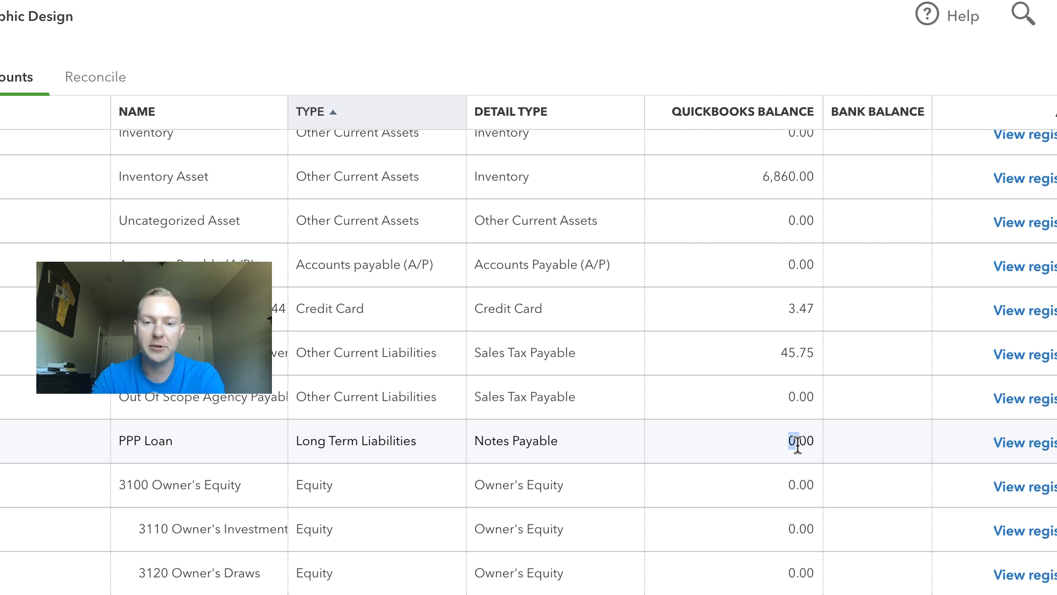
left_click(797, 445)
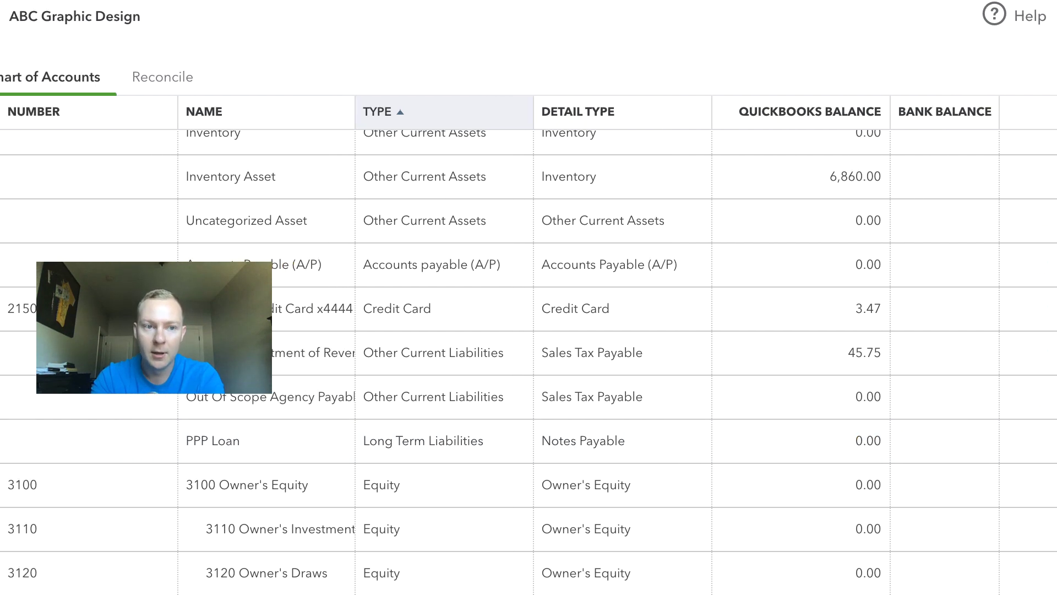
- Reopen the Balance Sheet from Reports and find PPP Loan at 0.00 under Long-Term Liabilities
left_click(98, 420)
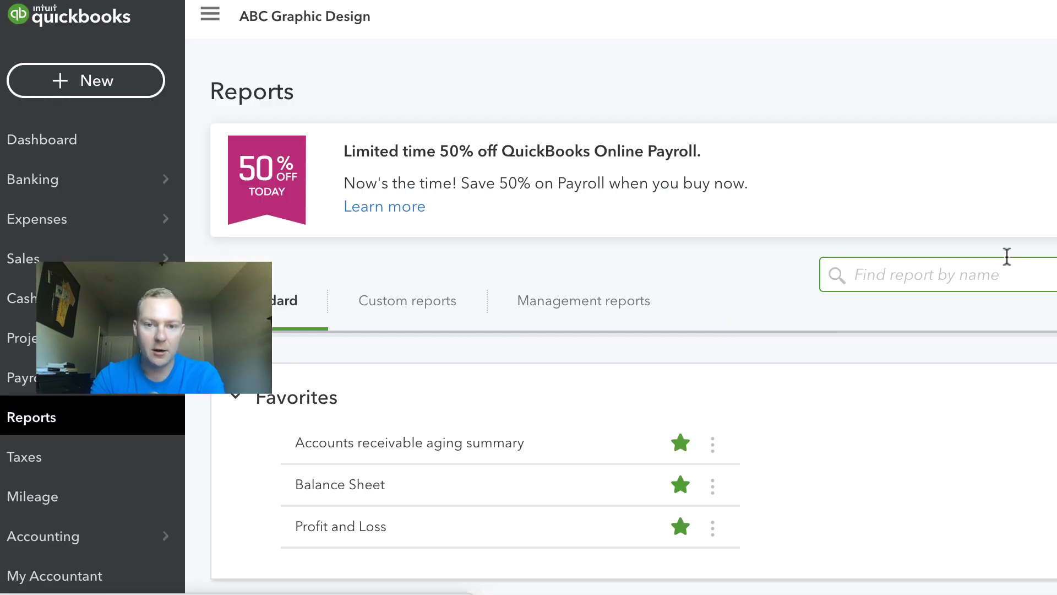
scroll(372, 451, "down", 1)
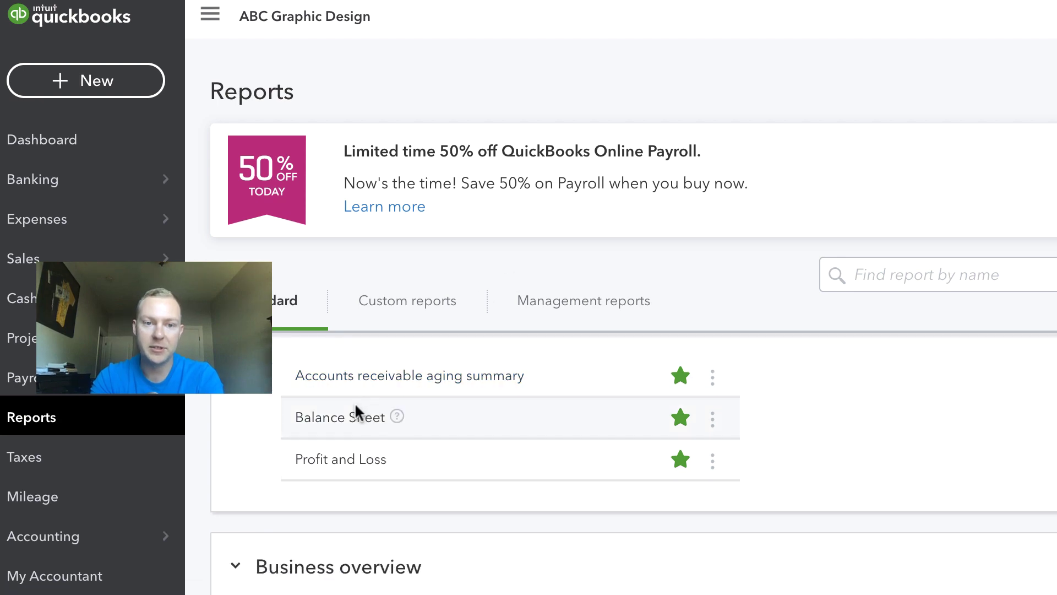
left_click(354, 419)
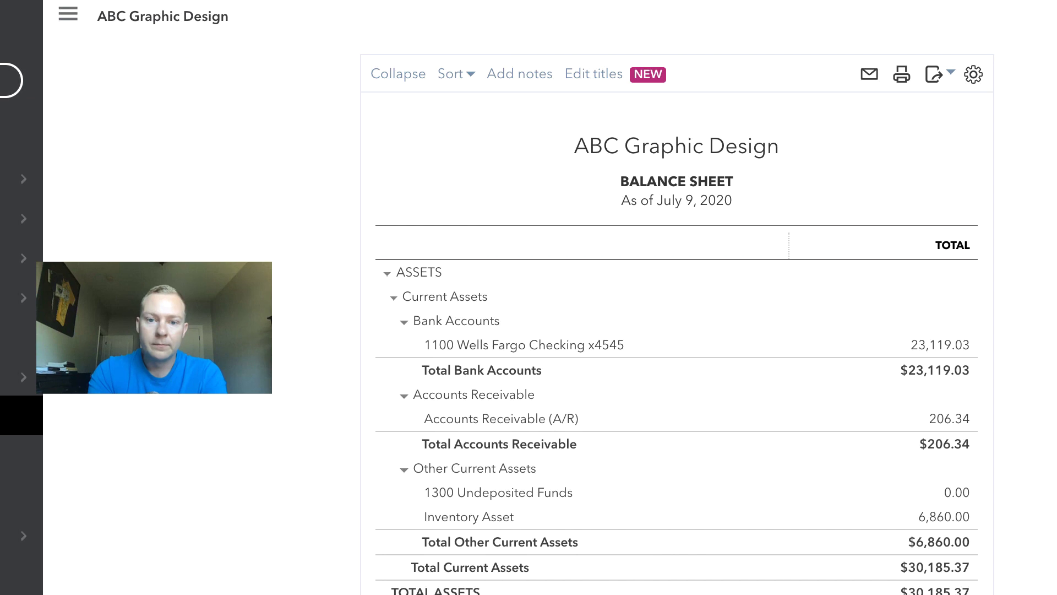
scroll(792, 537, "down", 5)
scroll(792, 434, "down", 4)
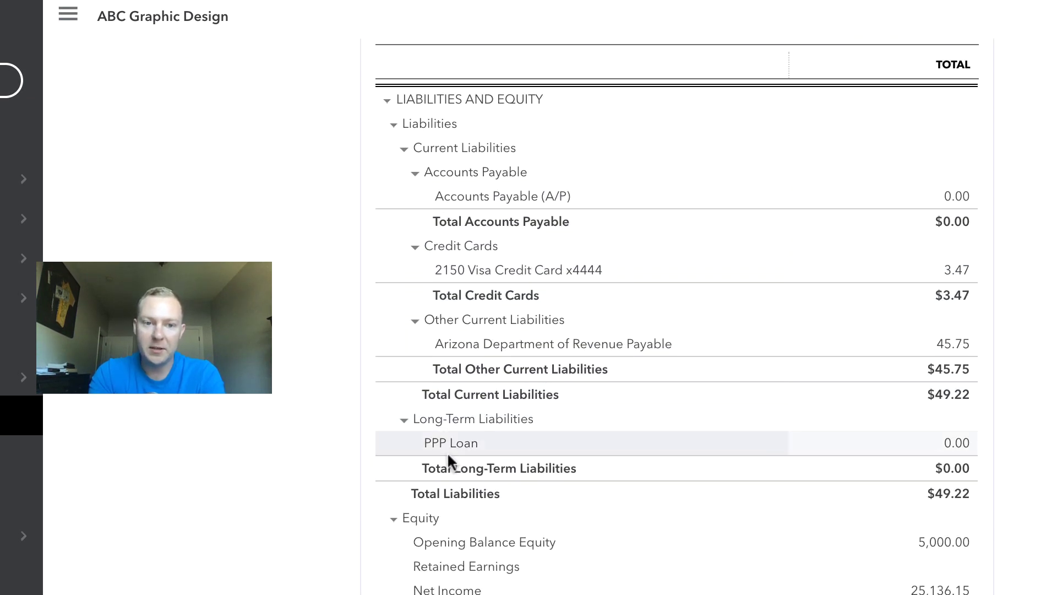
left_click_drag(449, 445, 975, 439)
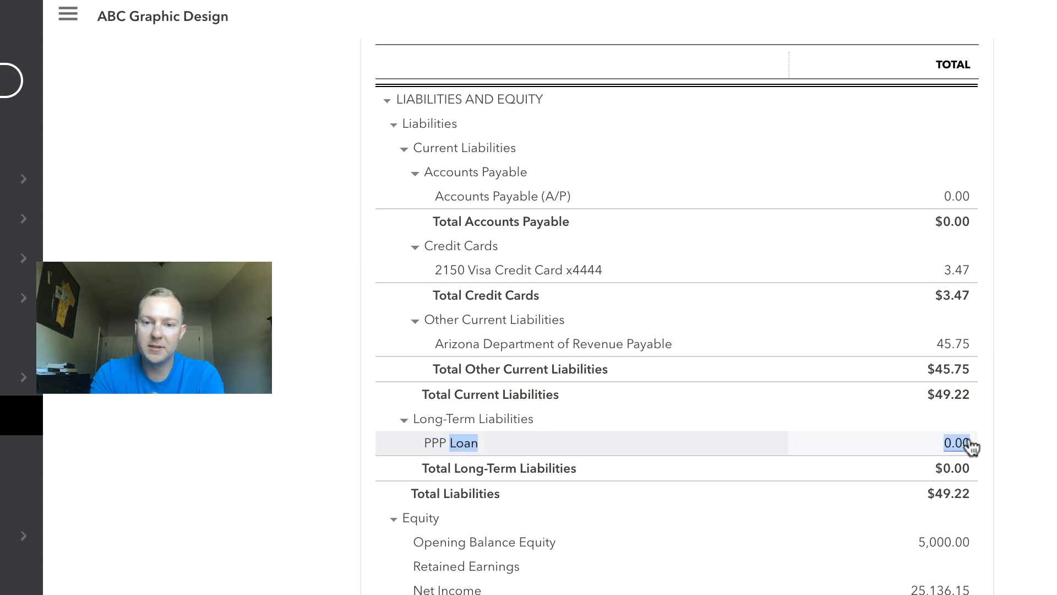
left_click(1035, 436)
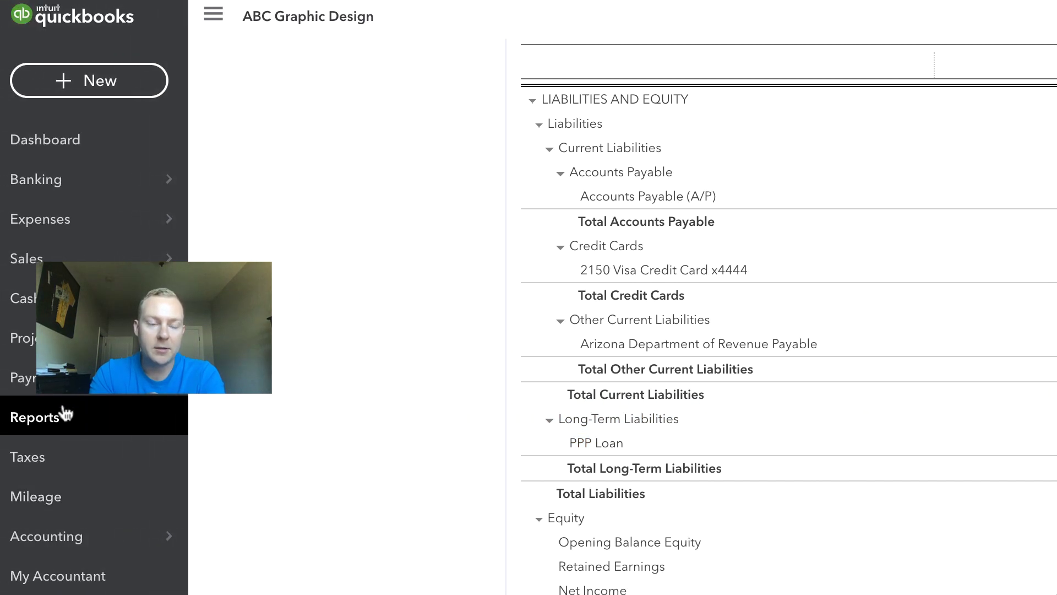
- Return to the reports and highlight the $136.15 net operating income on Profit and Loss
left_click(65, 415)
scroll(433, 426, "down", 2)
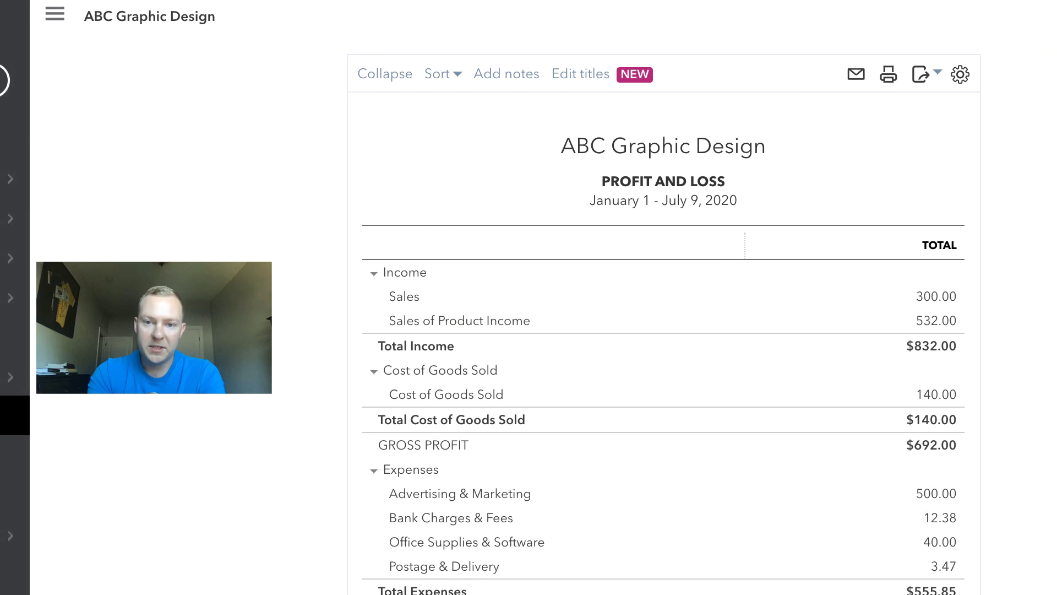
scroll(714, 301, "down", 4)
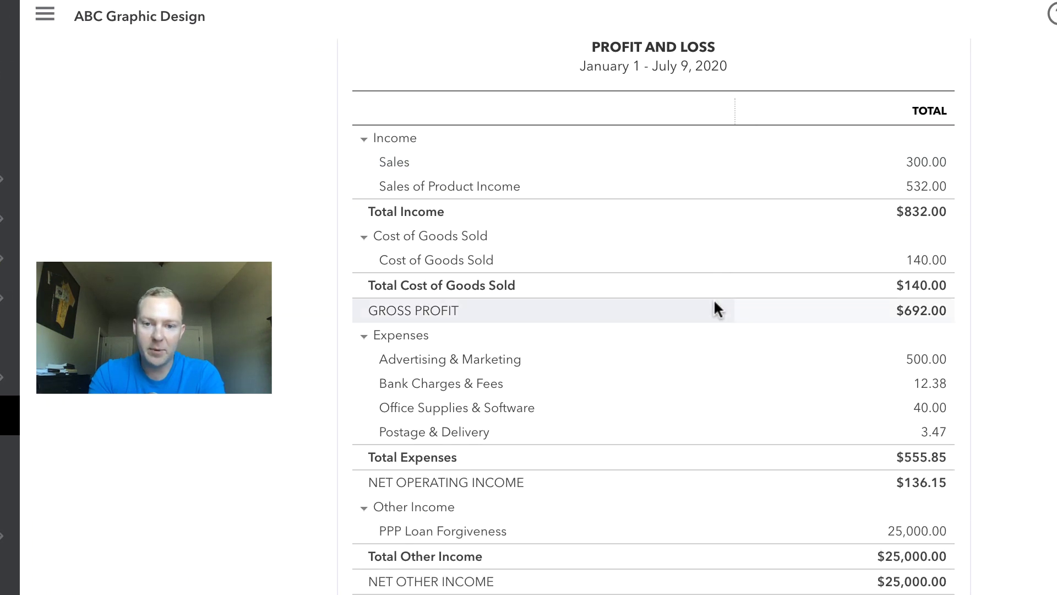
scroll(714, 301, "up", 2)
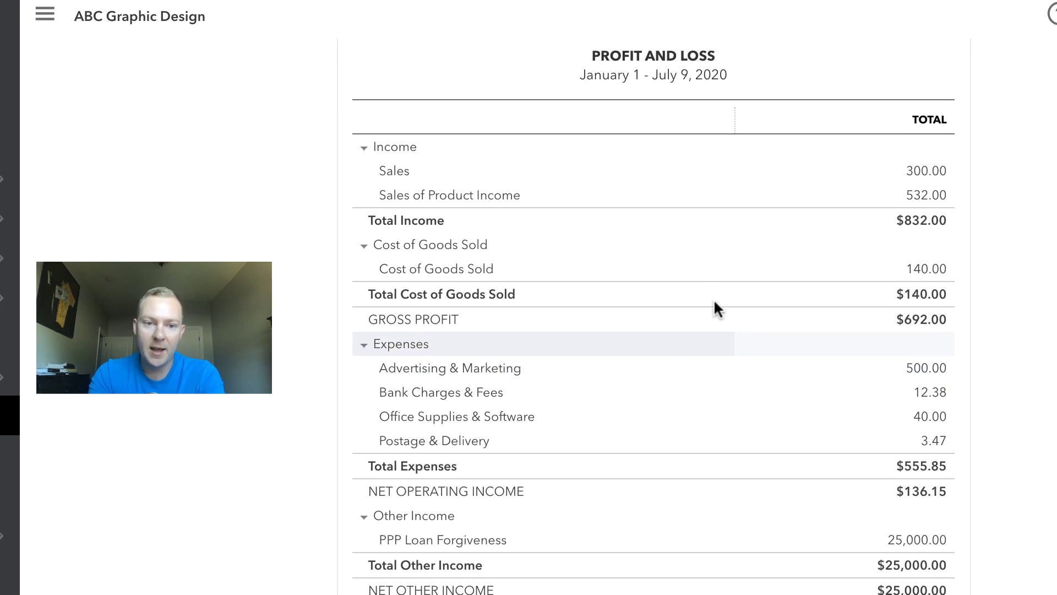
left_click_drag(449, 491, 938, 495)
left_click(983, 488)
- Highlight the 25,000.00 PPP Loan Forgiveness line under Other Income
scroll(983, 488, "down", 2)
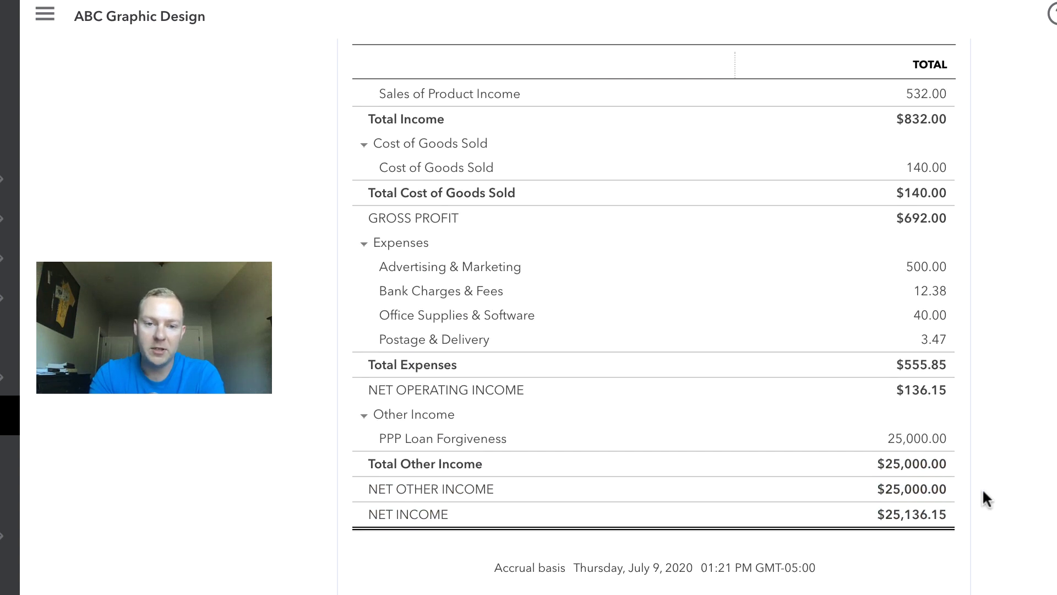
left_click_drag(435, 445, 943, 443)
left_click(1000, 435)
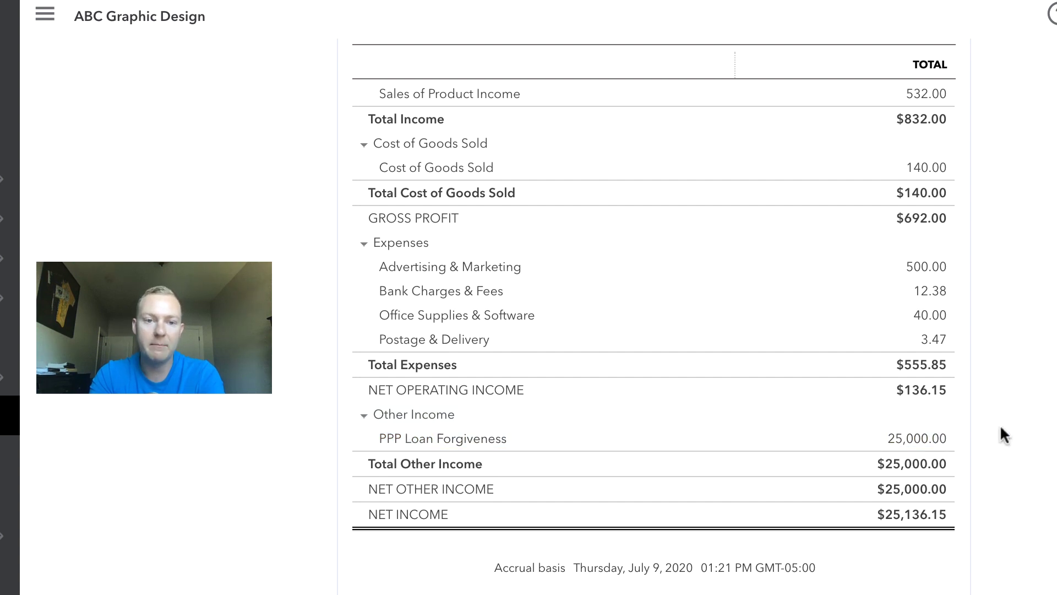
scroll(560, 441, "up", 2)
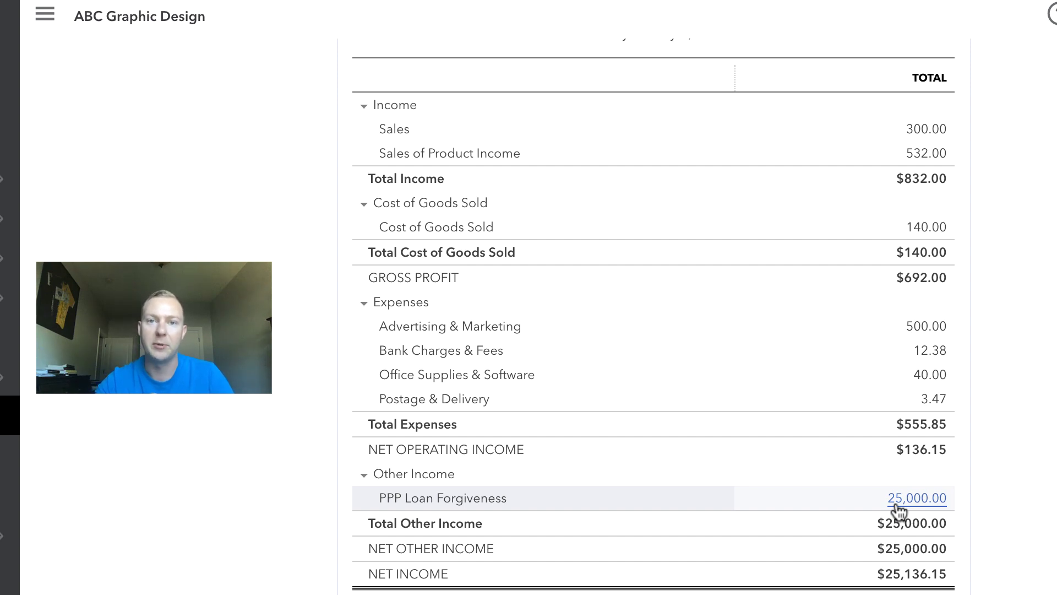
- Collapse Expenses to its $555.85 total and dismiss the tip about saving collapsed sections
scroll(671, 330, "up", 8)
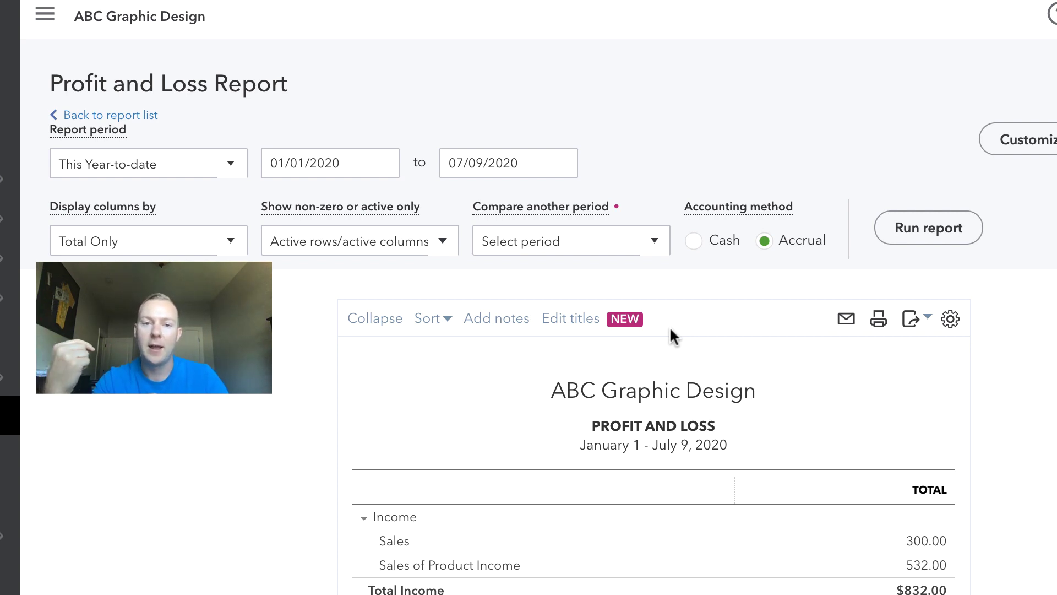
scroll(670, 330, "down", 3)
scroll(671, 330, "down", 2)
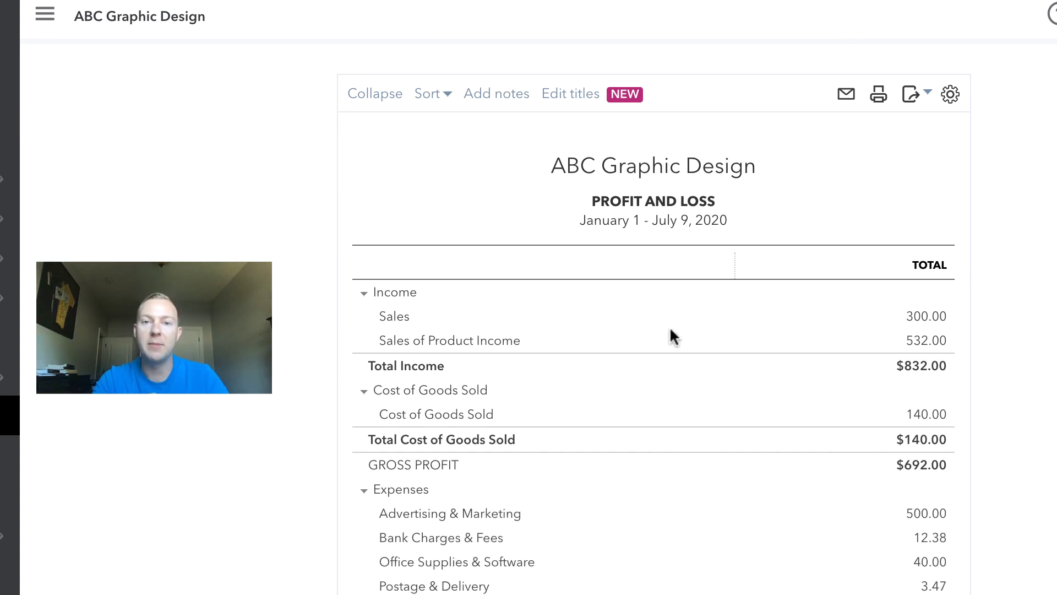
scroll(671, 330, "down", 2)
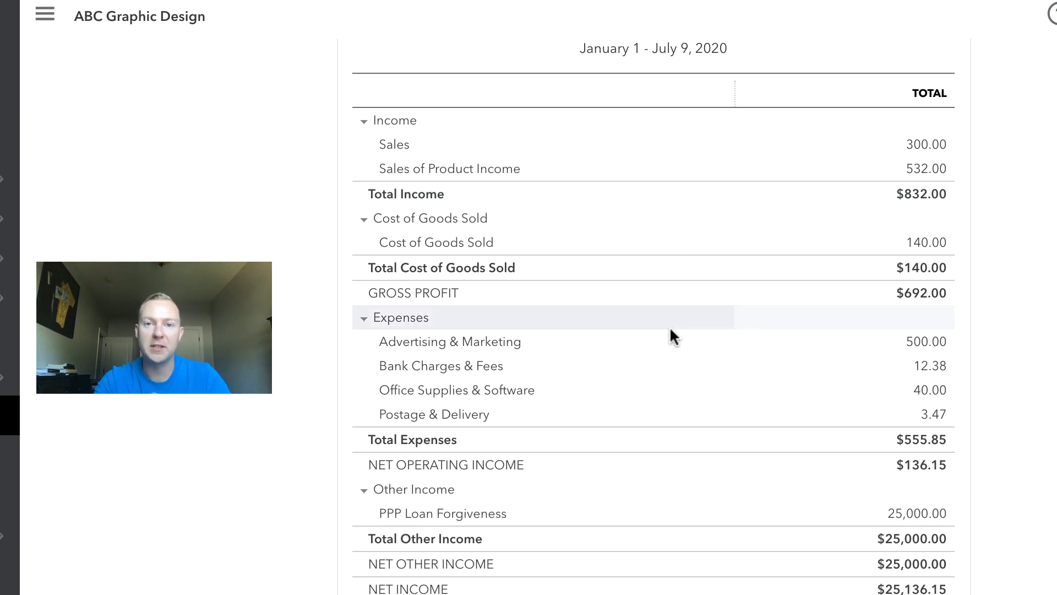
left_click(671, 326)
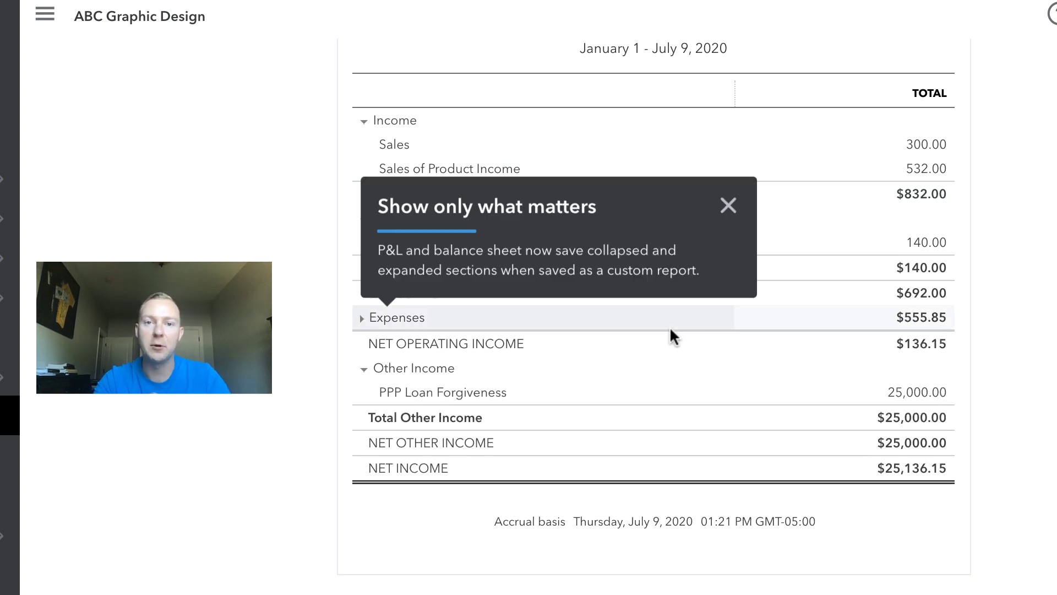
left_click(727, 211)
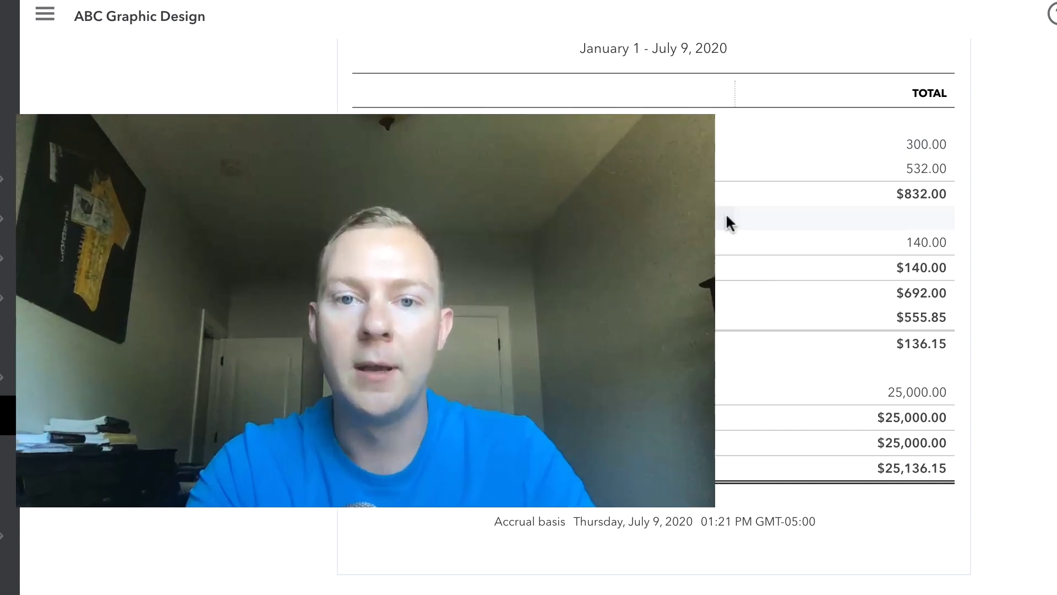